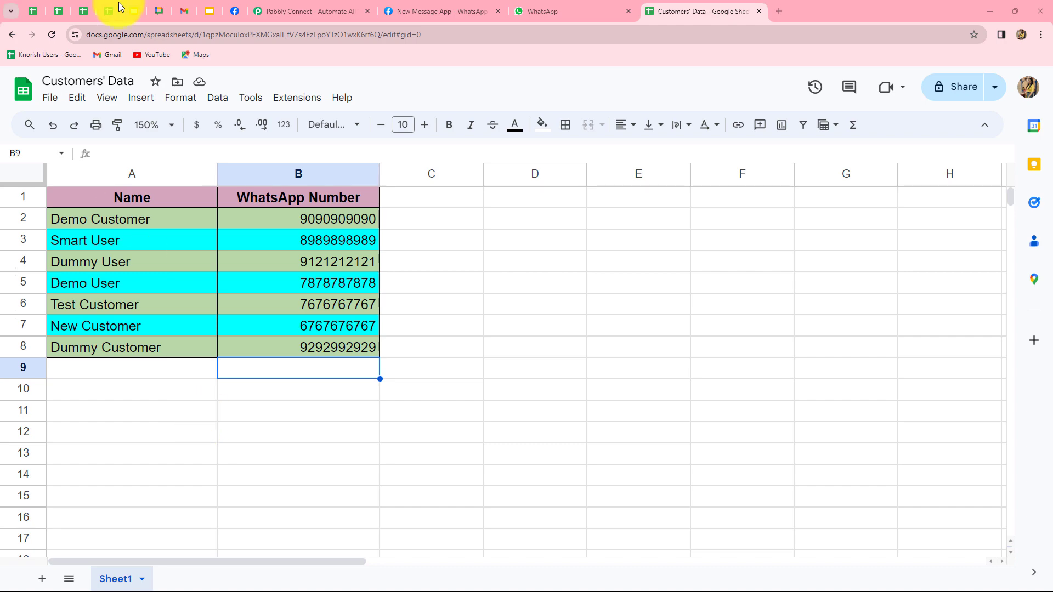
Switch from the Customers' Data sheet to the Pabbly Connect website
click(305, 11)
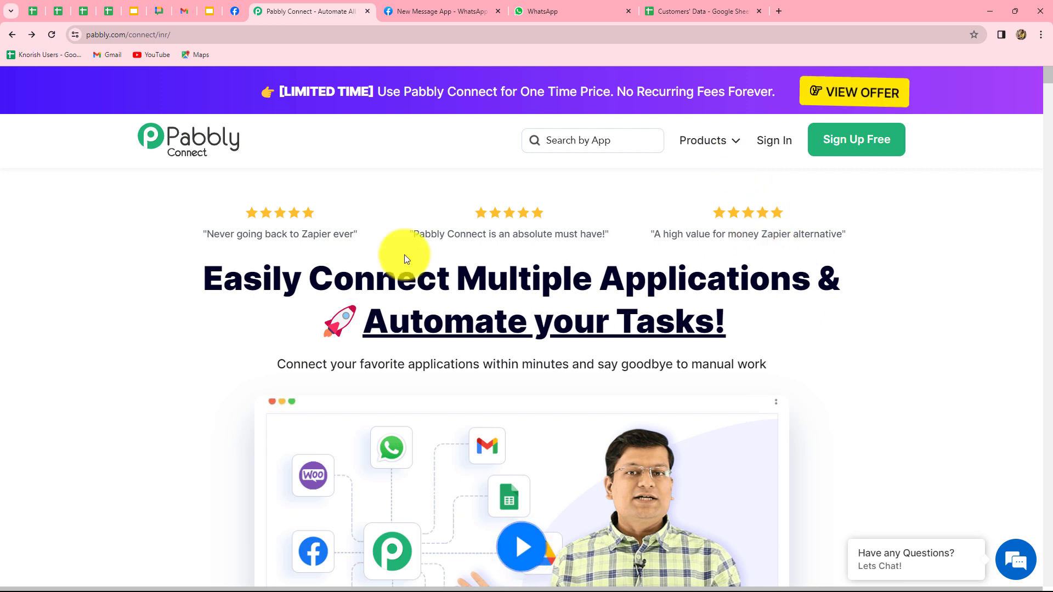
Sign in to the Pabbly account and launch Pabbly Connect from the All Apps page
drag(223, 278, 828, 360)
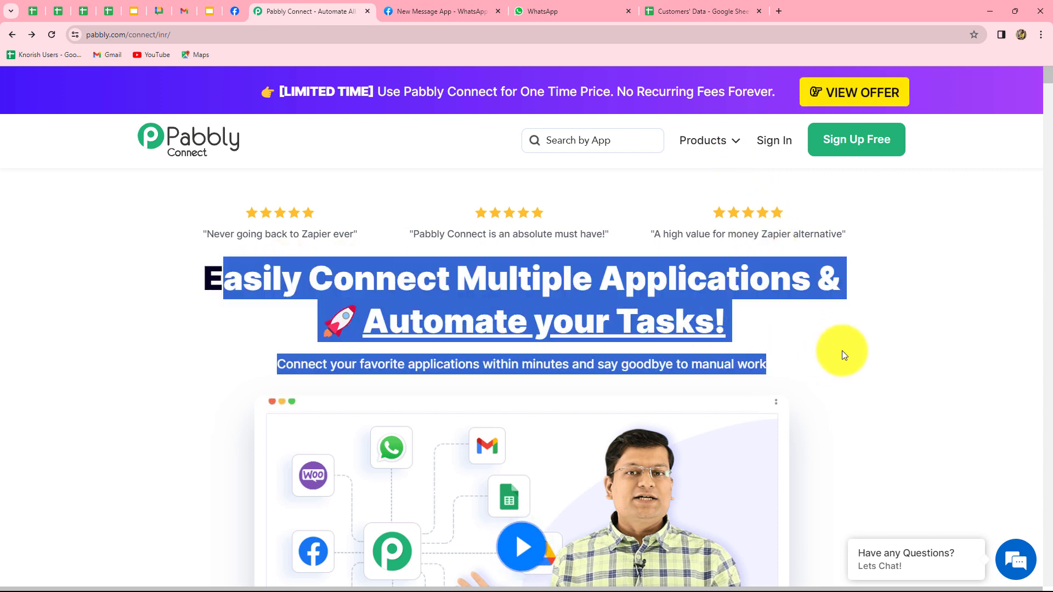
click(842, 349)
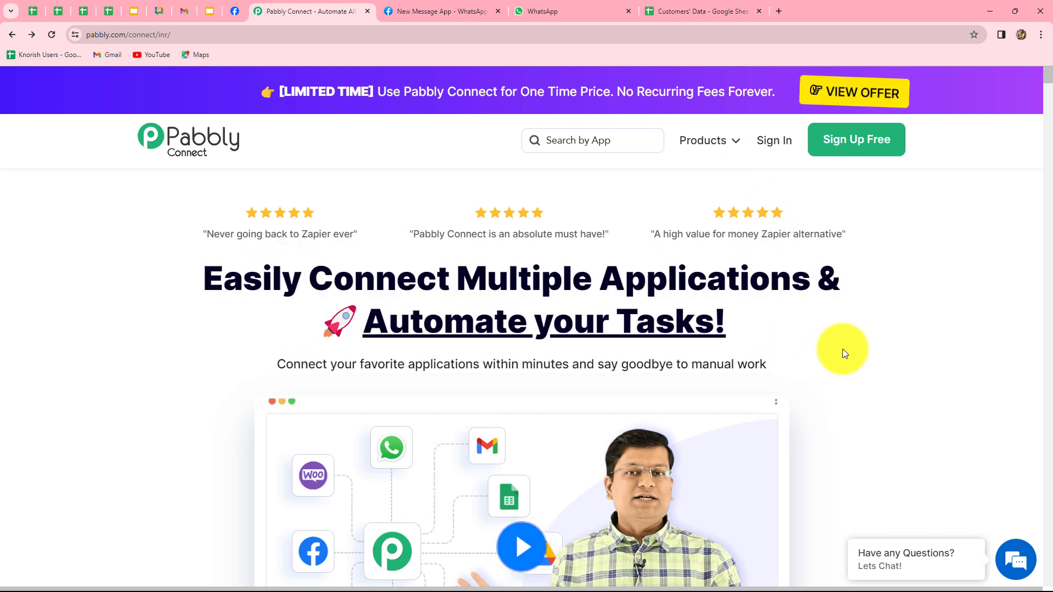
click(769, 141)
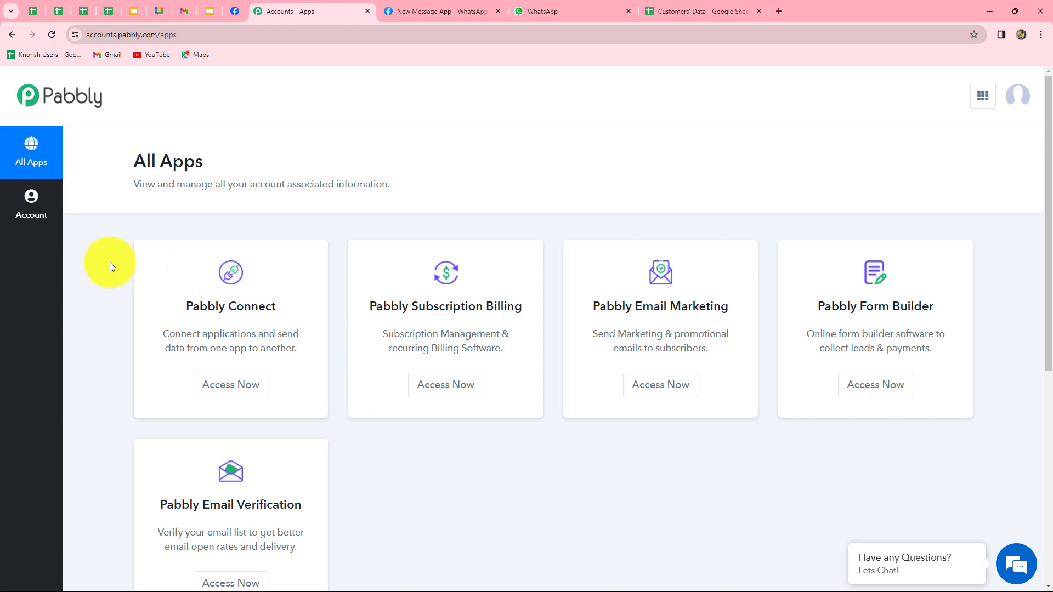
drag(183, 301, 289, 322)
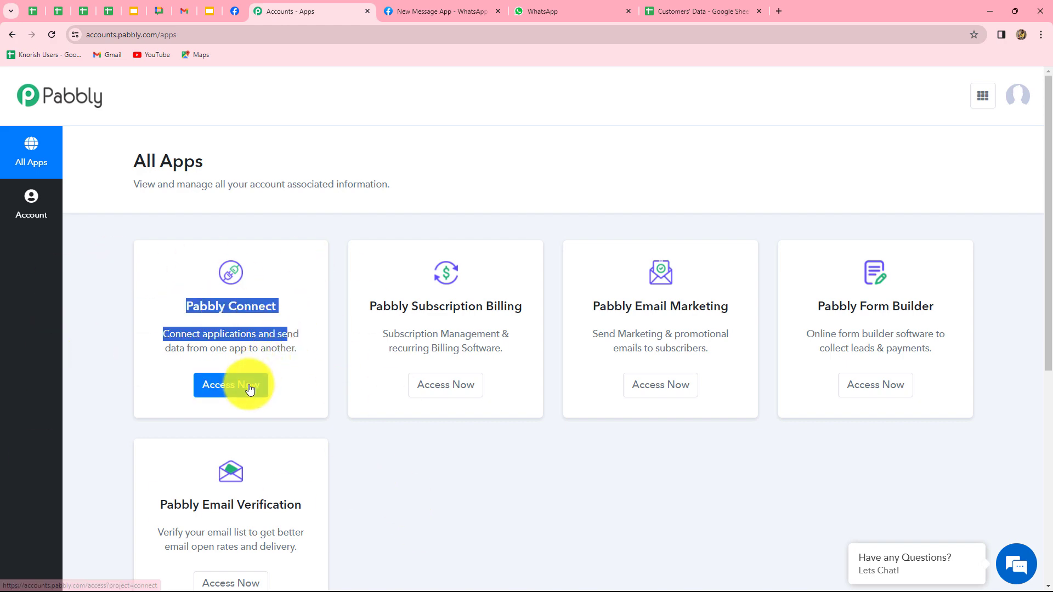
click(248, 384)
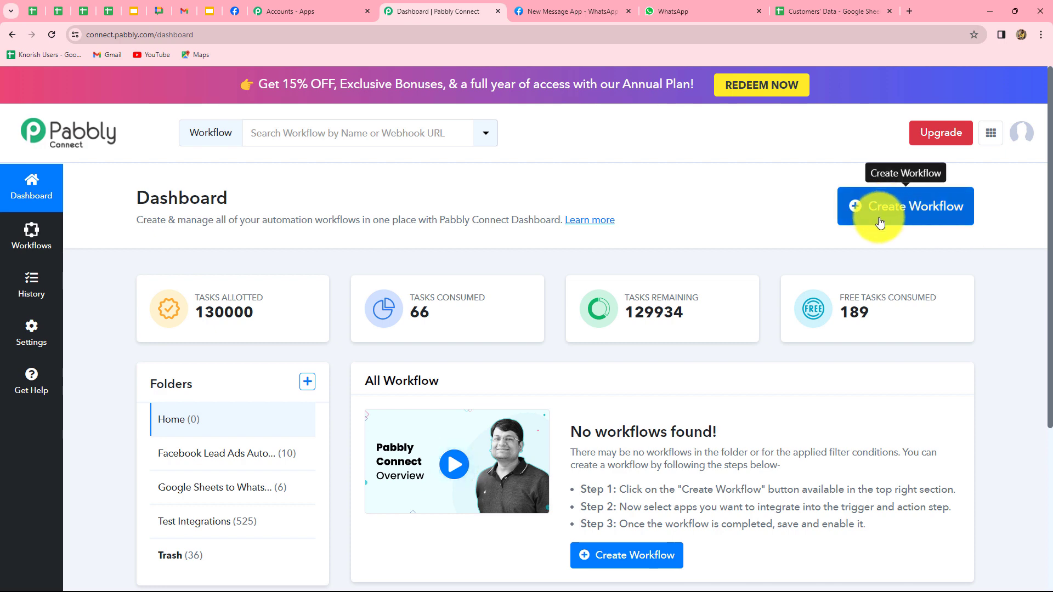
Create the 'Send Automated WhatsApp message from Google Sheets with buttons' workflow in the Google Sheets to WhatsApp Automation folder
click(931, 223)
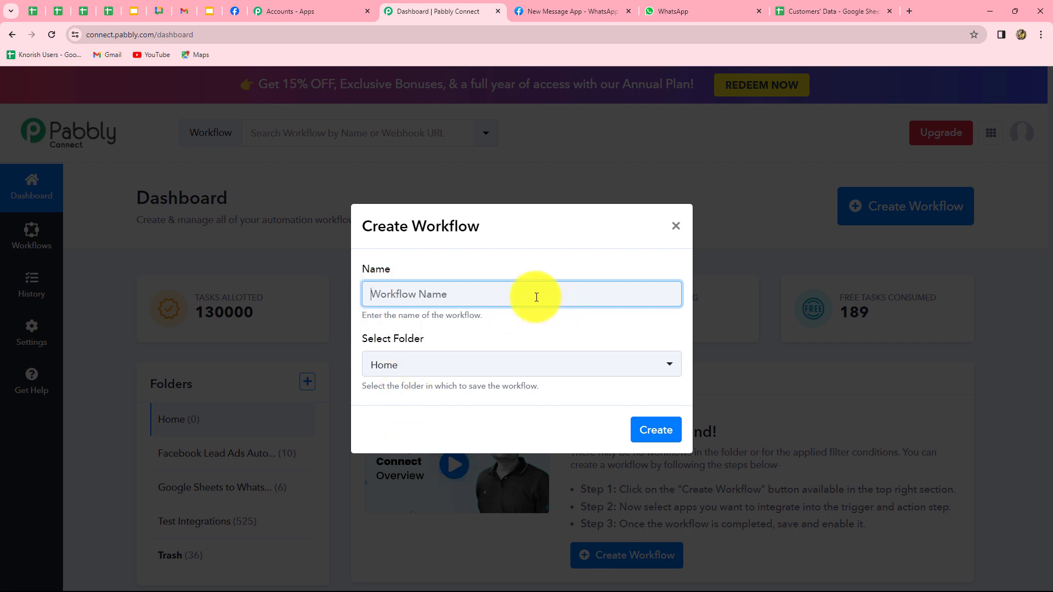
text(Automated WhatsApp message from Google Sheets with buttons)
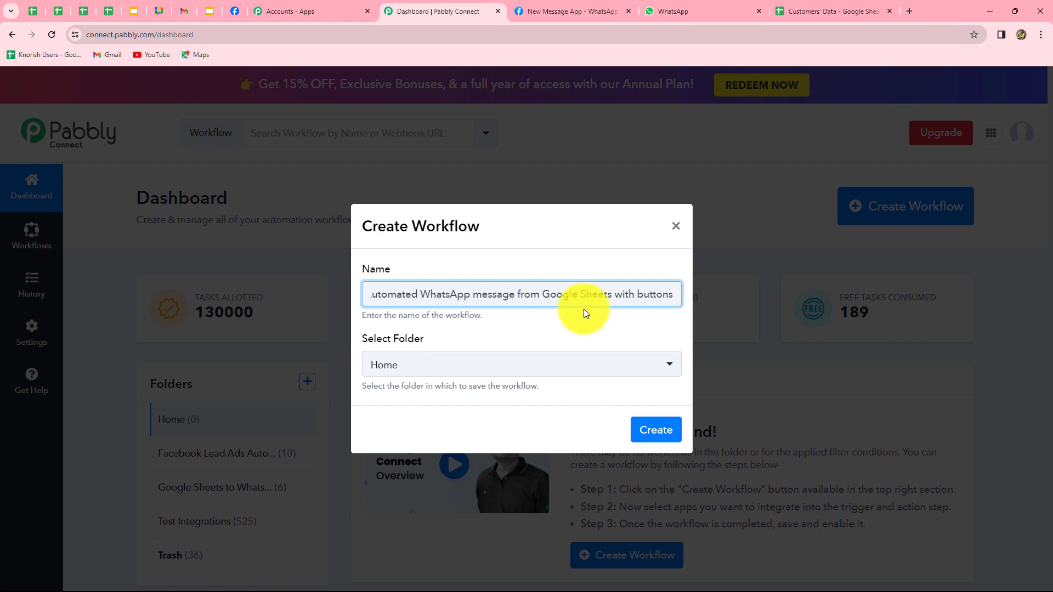
click(576, 366)
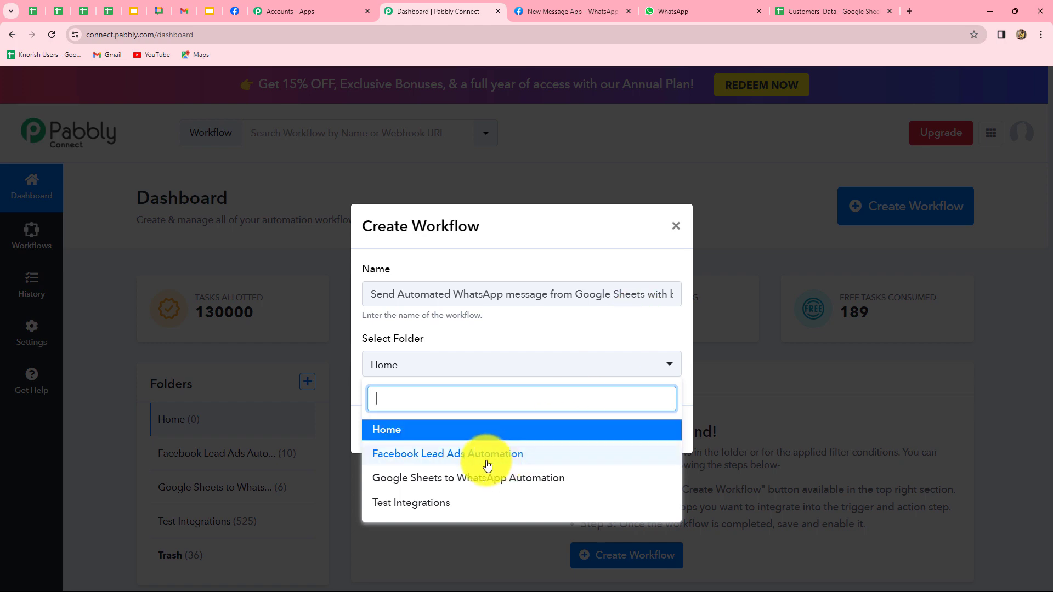
click(523, 485)
click(669, 436)
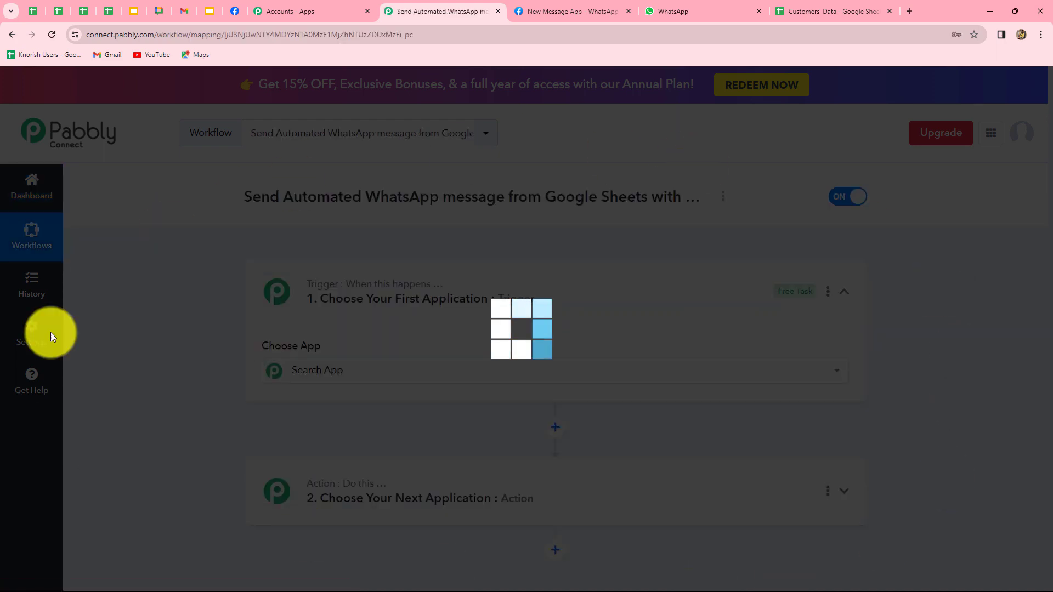
scroll(1047, 477, down, 3)
scroll(1048, 477, up, 2)
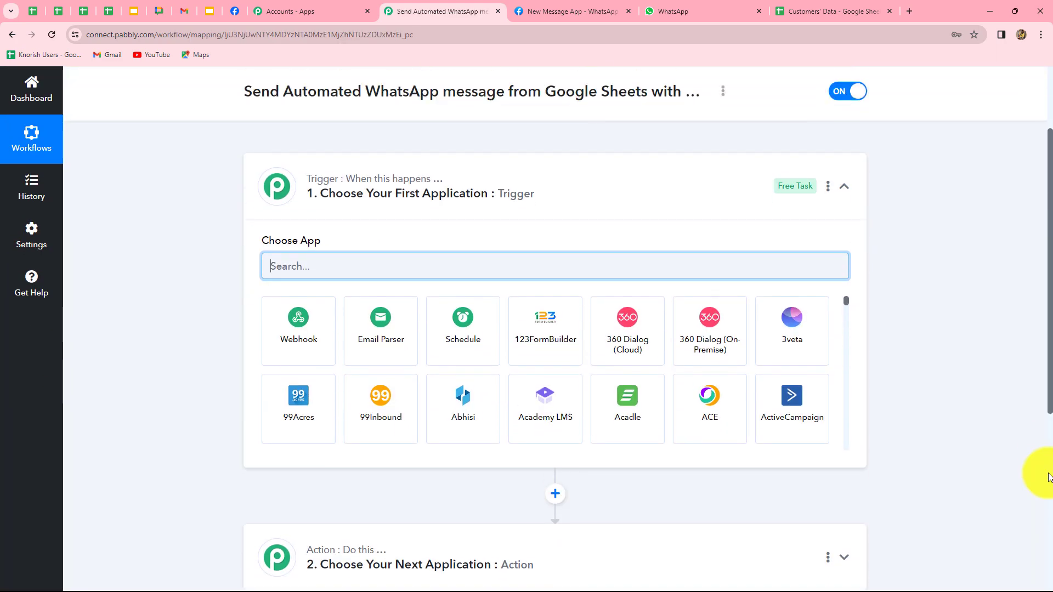
scroll(417, 312, down, 4)
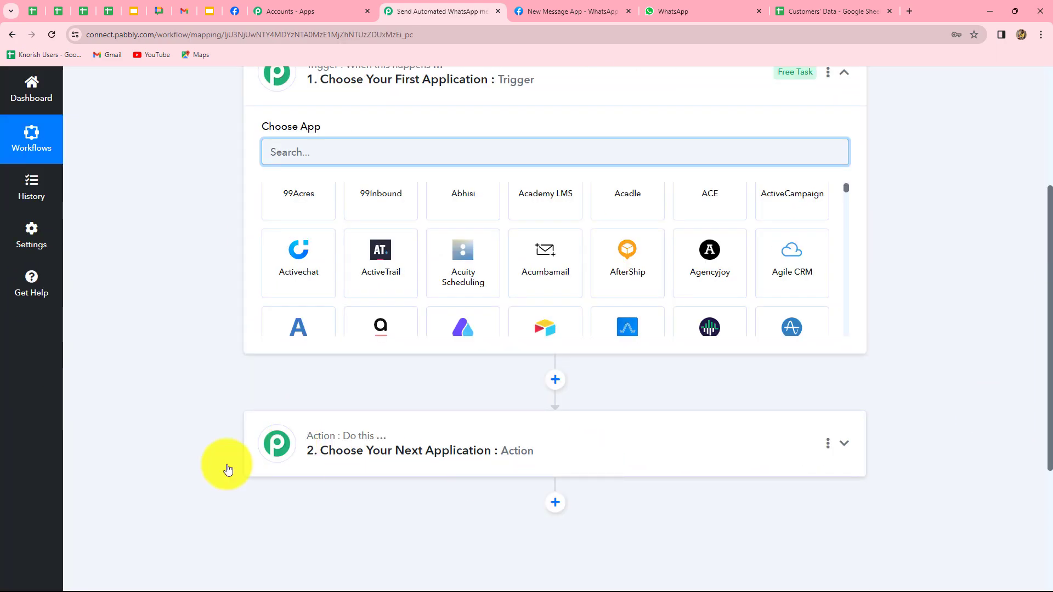
scroll(139, 431, up, 2)
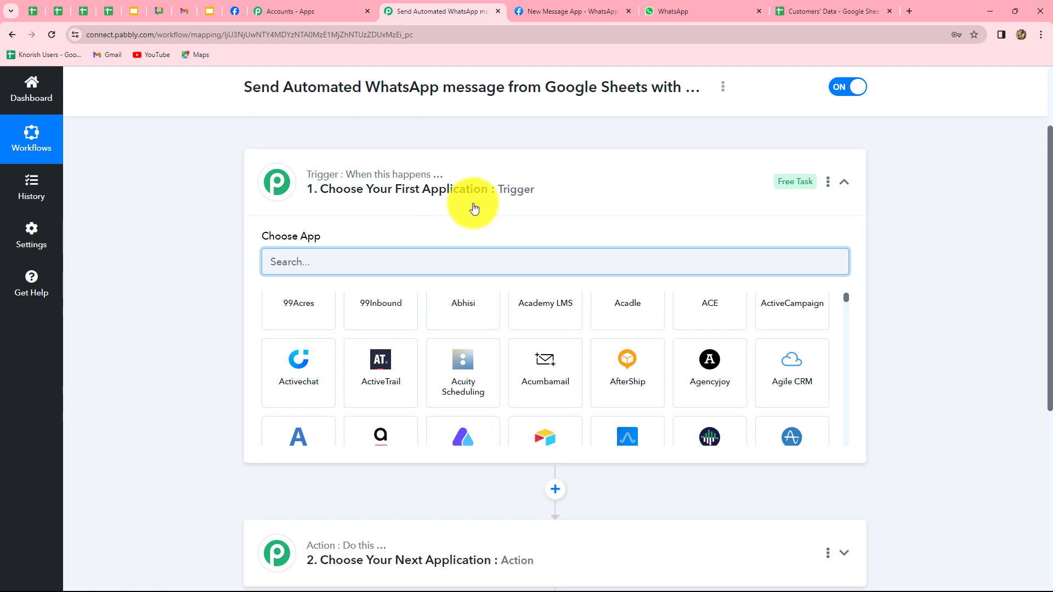
scroll(921, 520, down, 3)
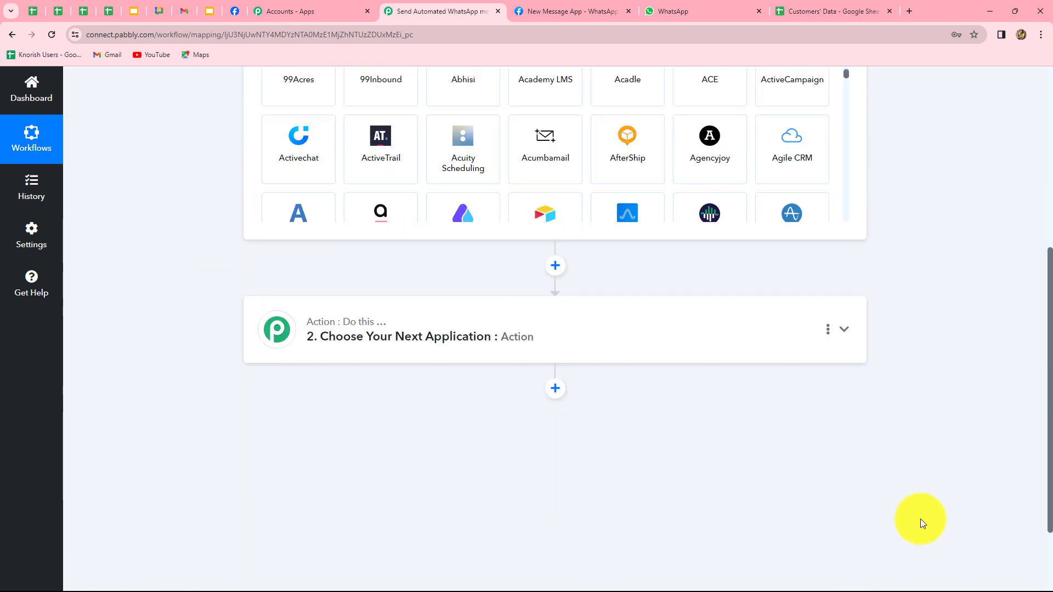
scroll(921, 522, up, 2)
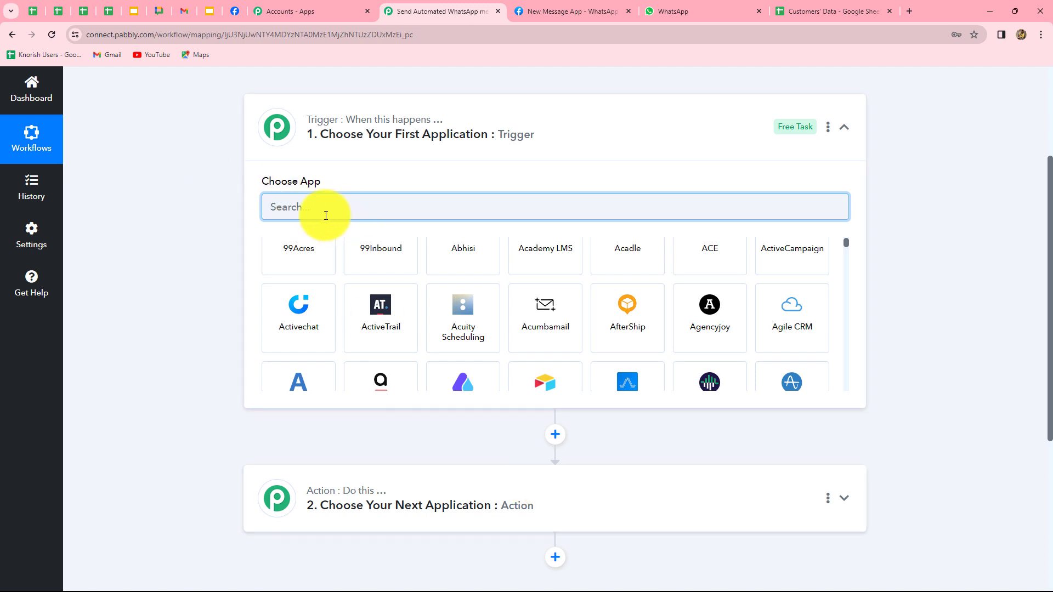
Set the trigger to Google Sheets with the New or Updated Spreadsheet Row event
text(googl)
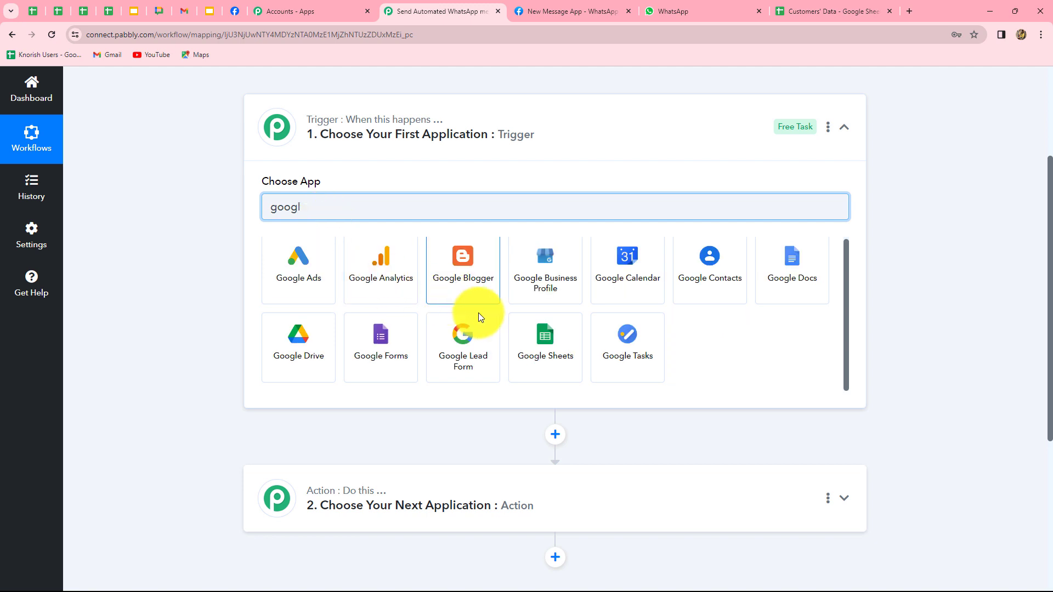
click(545, 340)
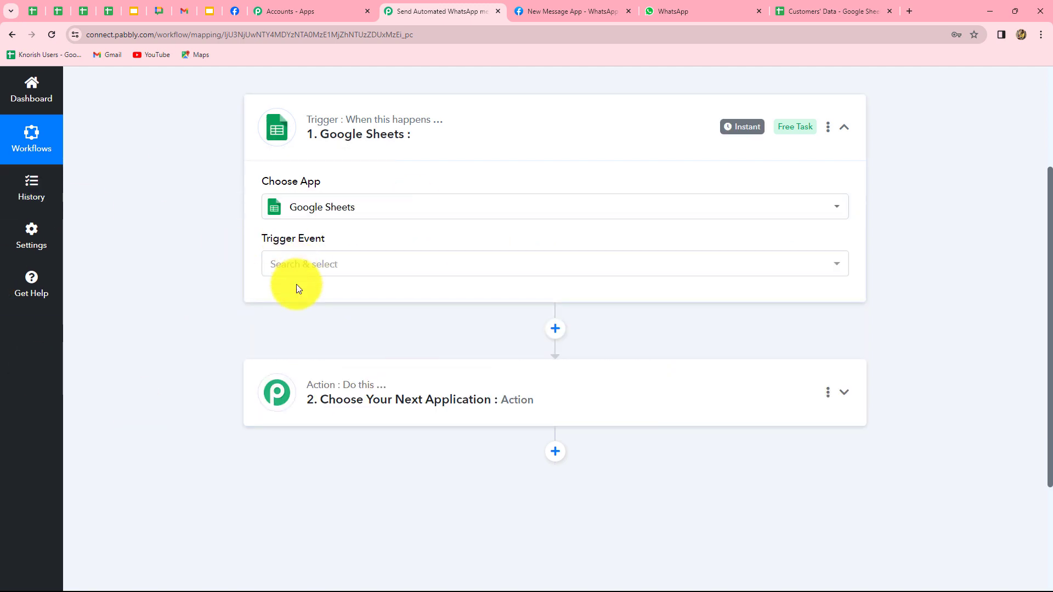
click(297, 266)
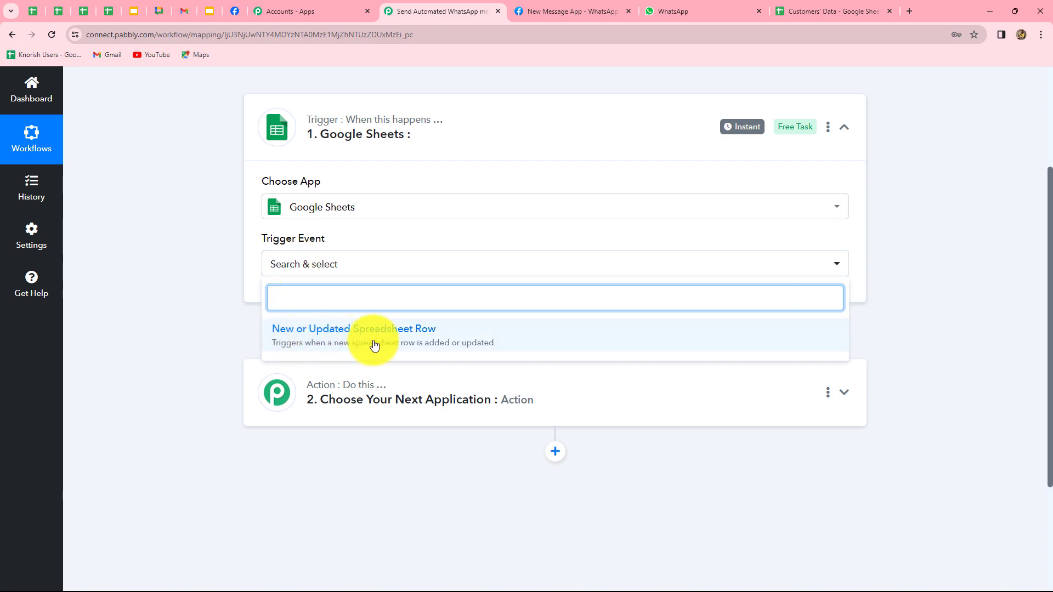
click(420, 345)
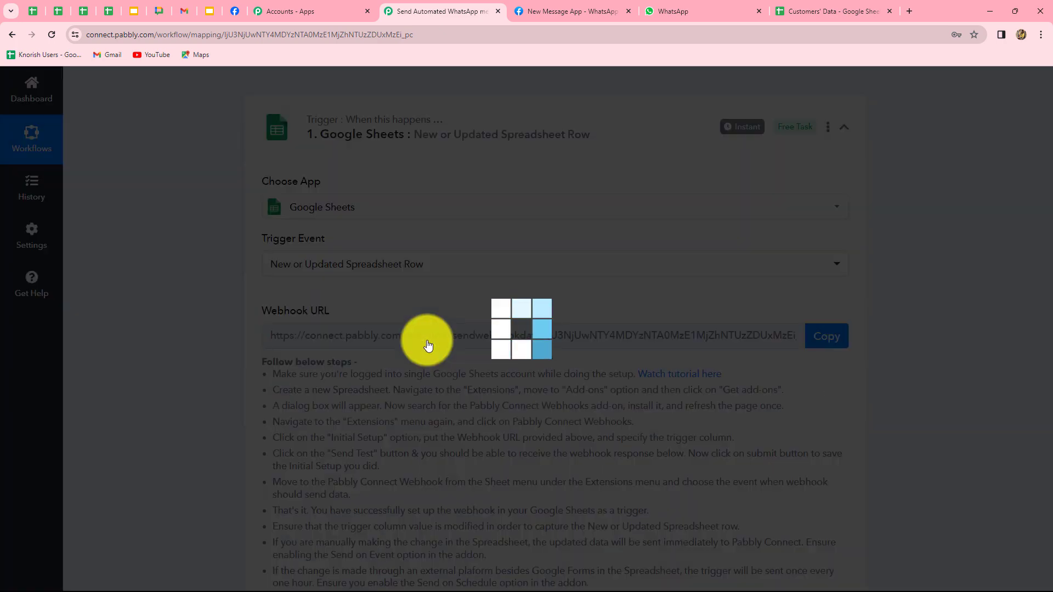
scroll(93, 399, down, 2)
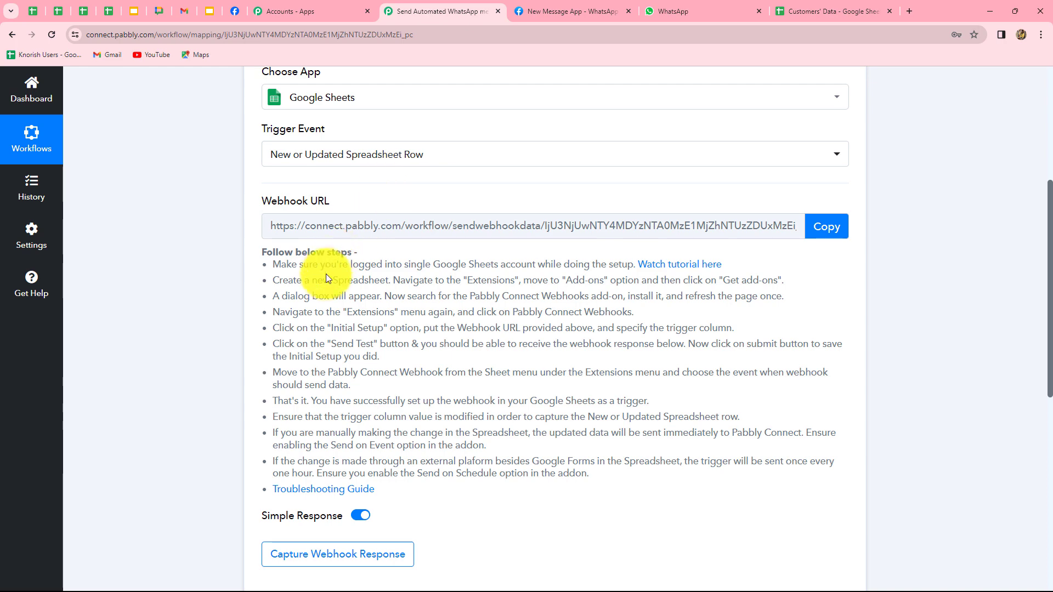
drag(279, 265, 652, 461)
click(625, 503)
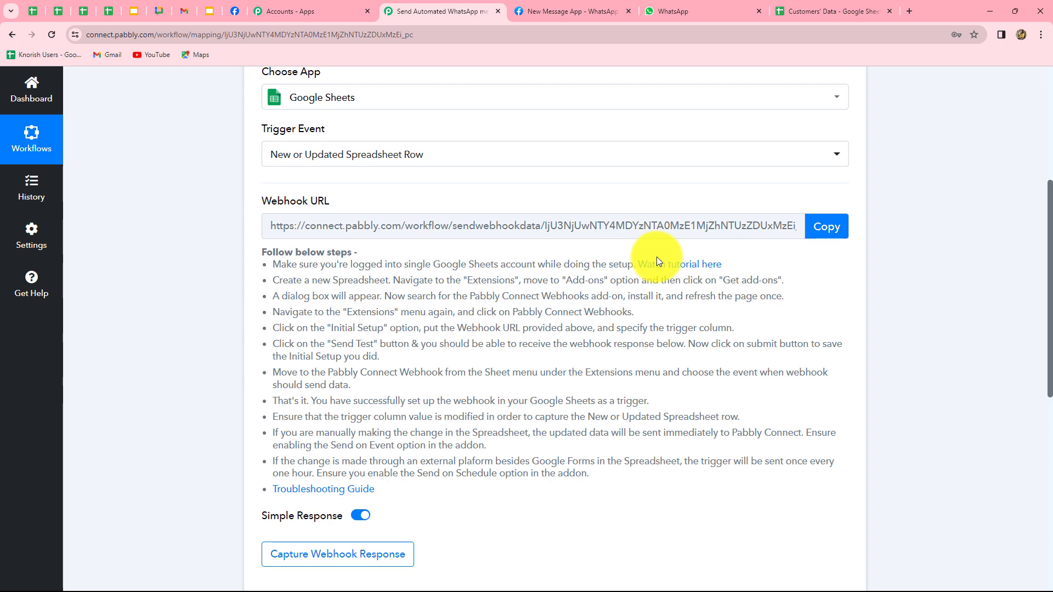
Copy the trigger's webhook URL
click(832, 233)
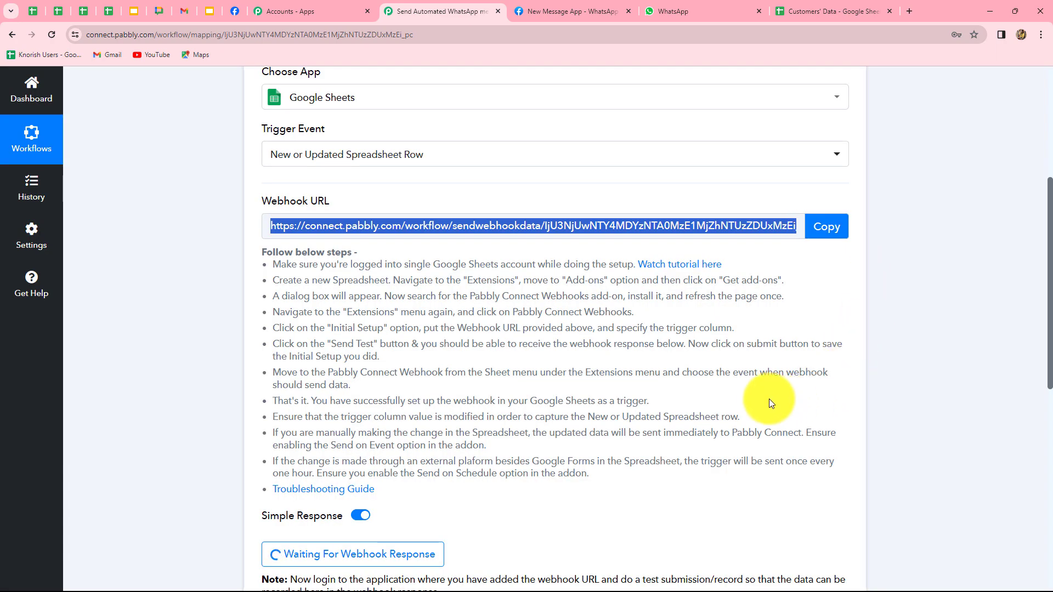
scroll(769, 403, down, 3)
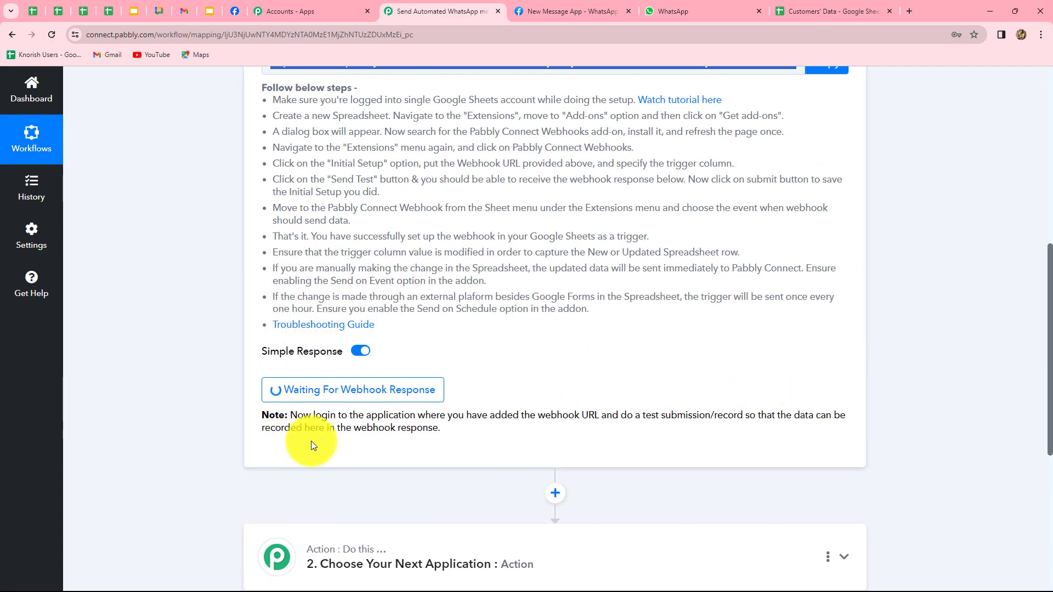
scroll(591, 438, up, 2)
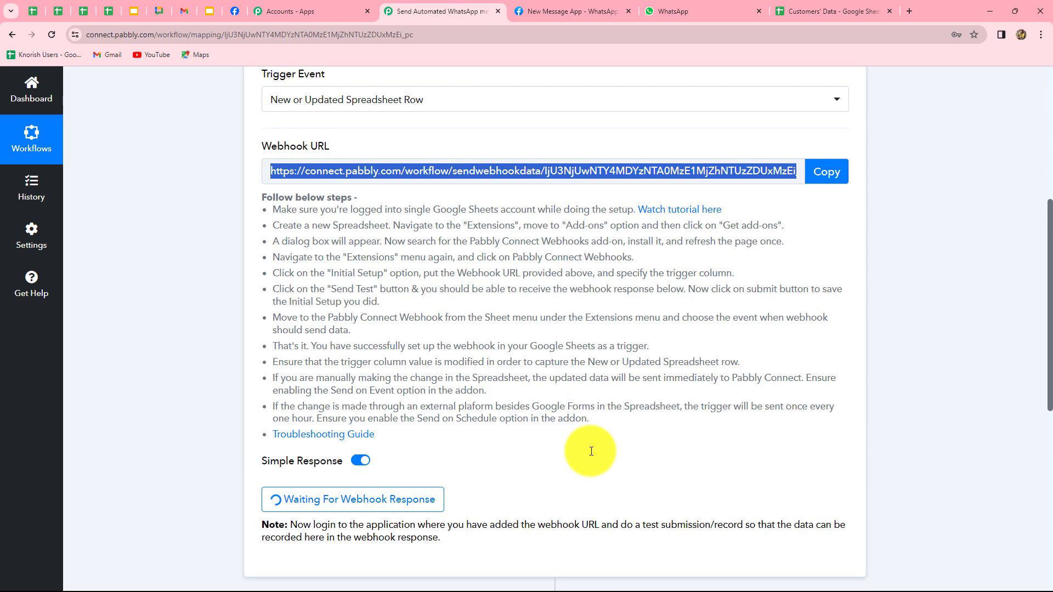
Find the Pabbly Connect Webhooks add-on in the Workspace Marketplace, then close the Marketplace
click(806, 11)
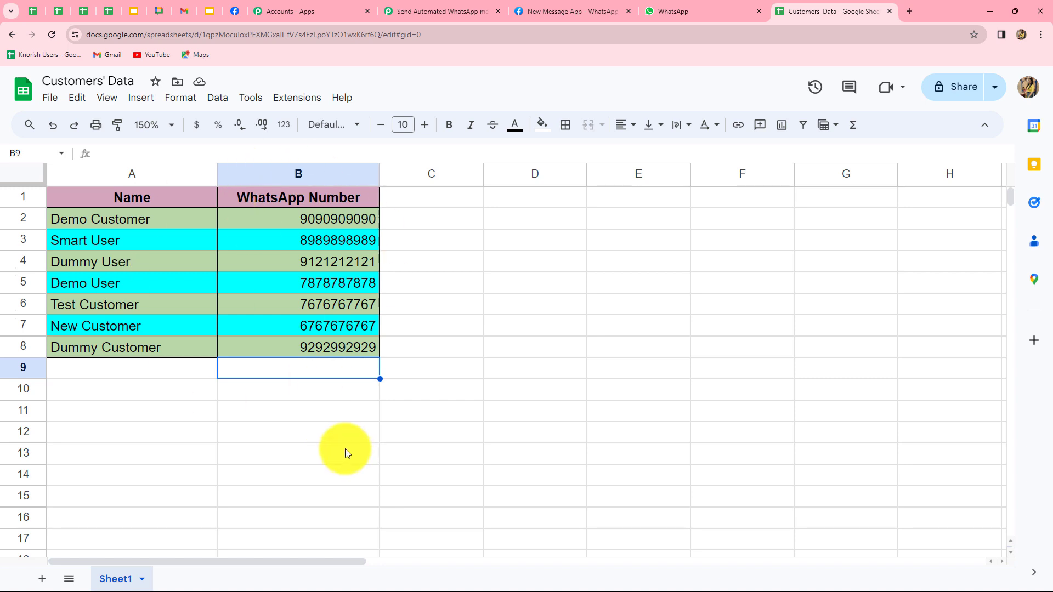
click(293, 100)
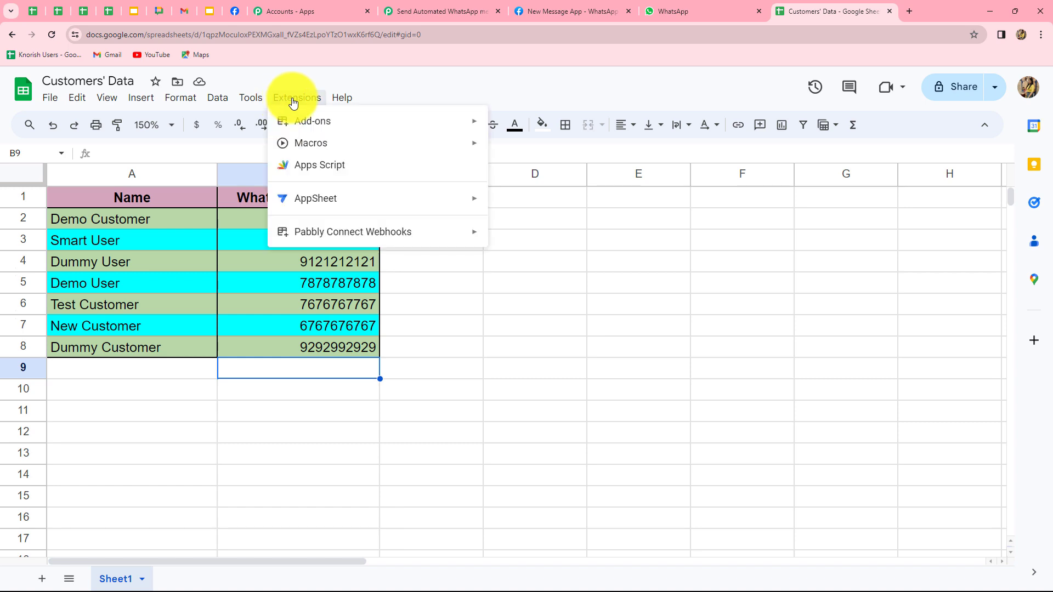
mouse_move(305, 123)
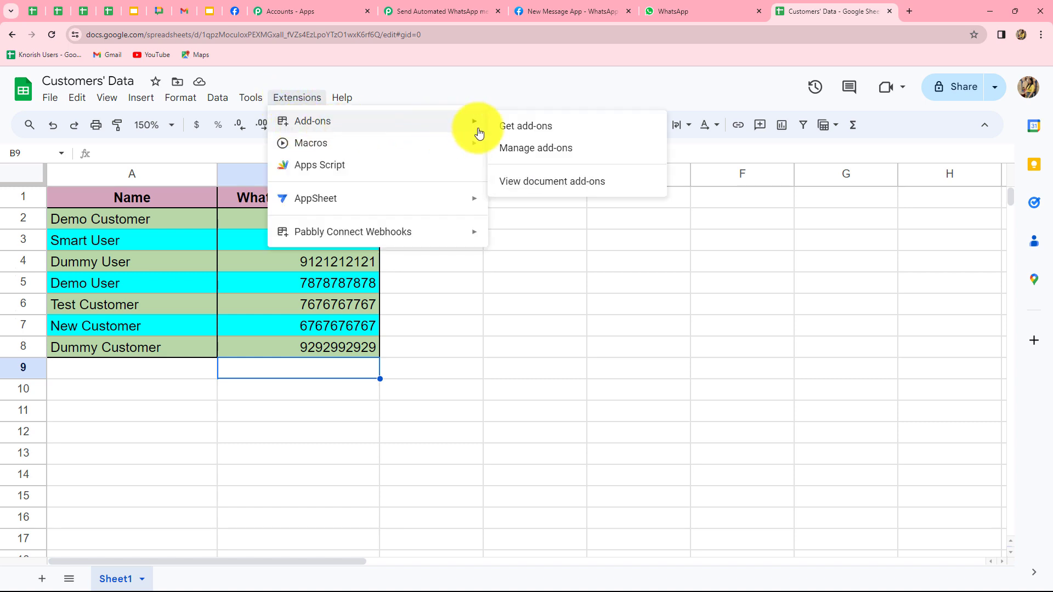
click(524, 127)
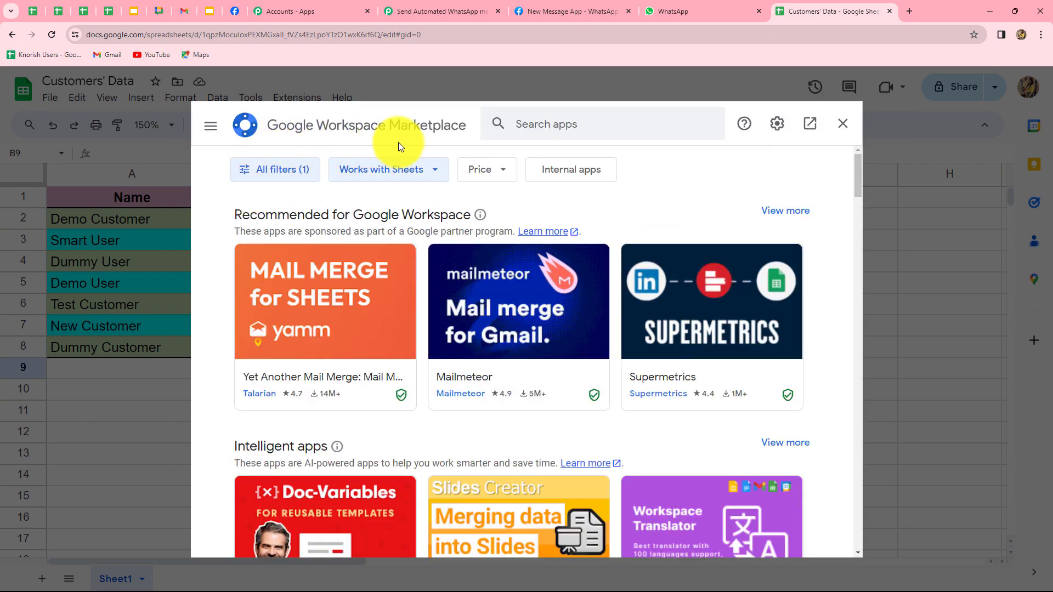
click(537, 126)
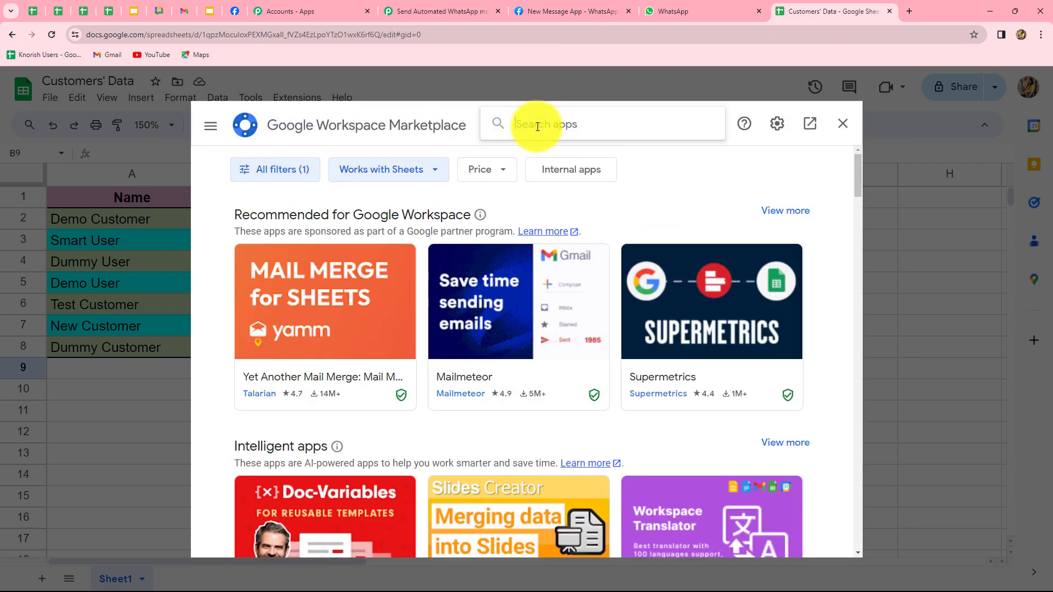
text(pabb)
click(544, 140)
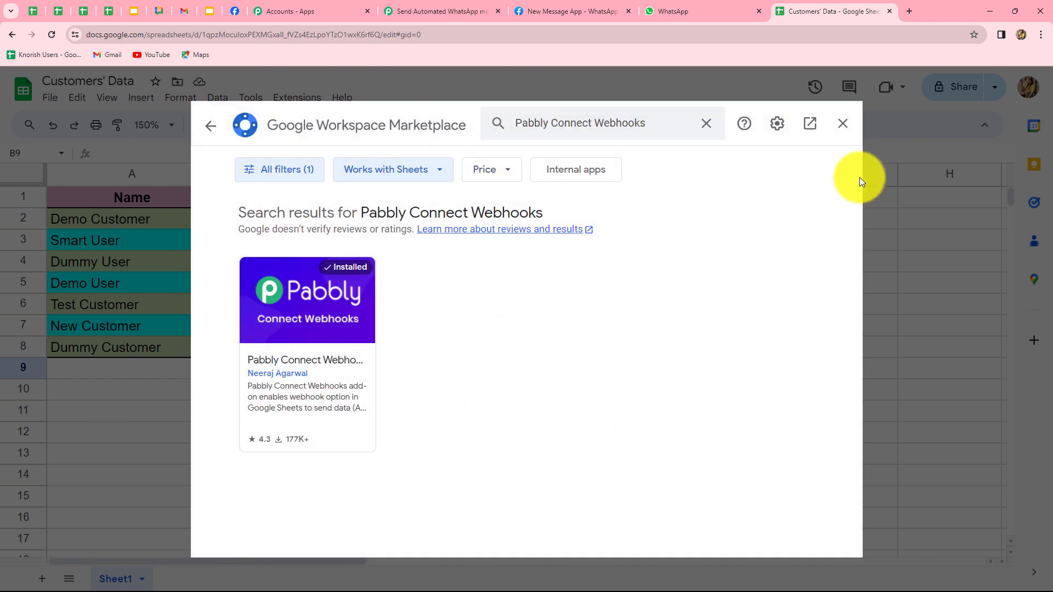
click(842, 123)
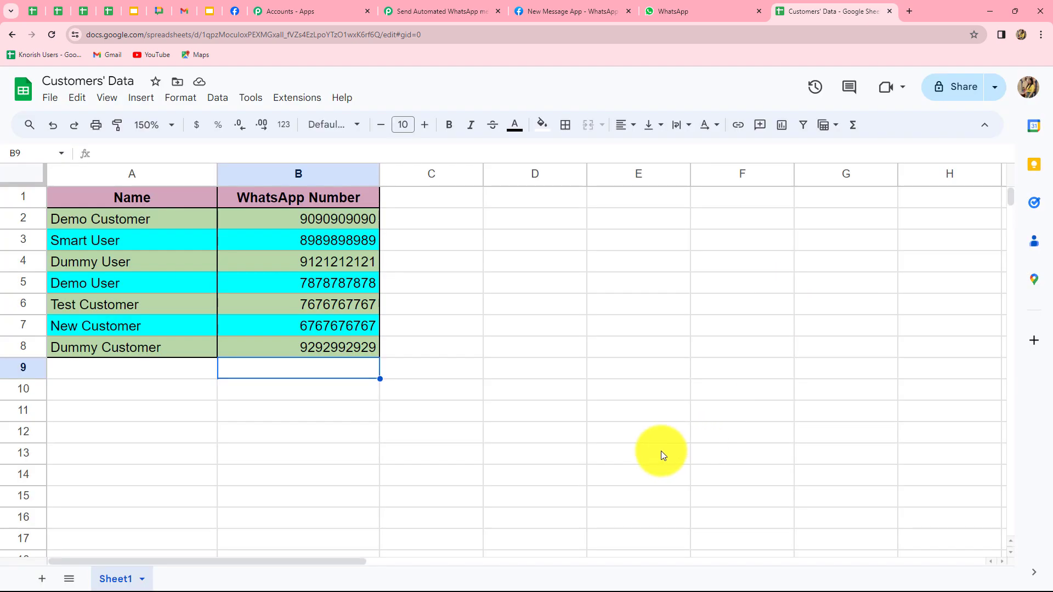
Paste the Pabbly webhook URL into the Pabbly Connect Webhooks Initial Setup form
click(289, 100)
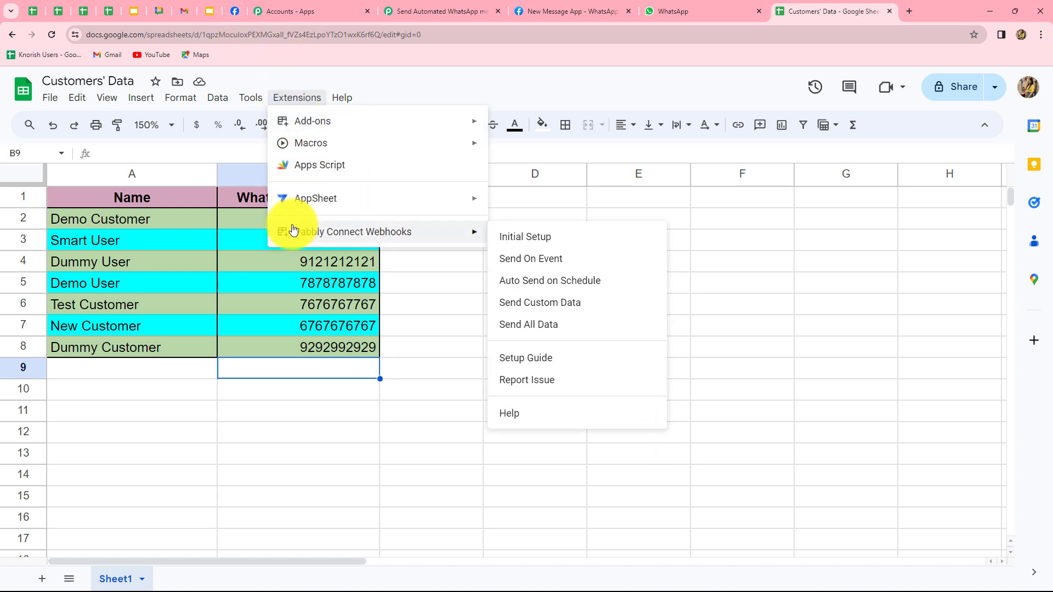
mouse_move(308, 230)
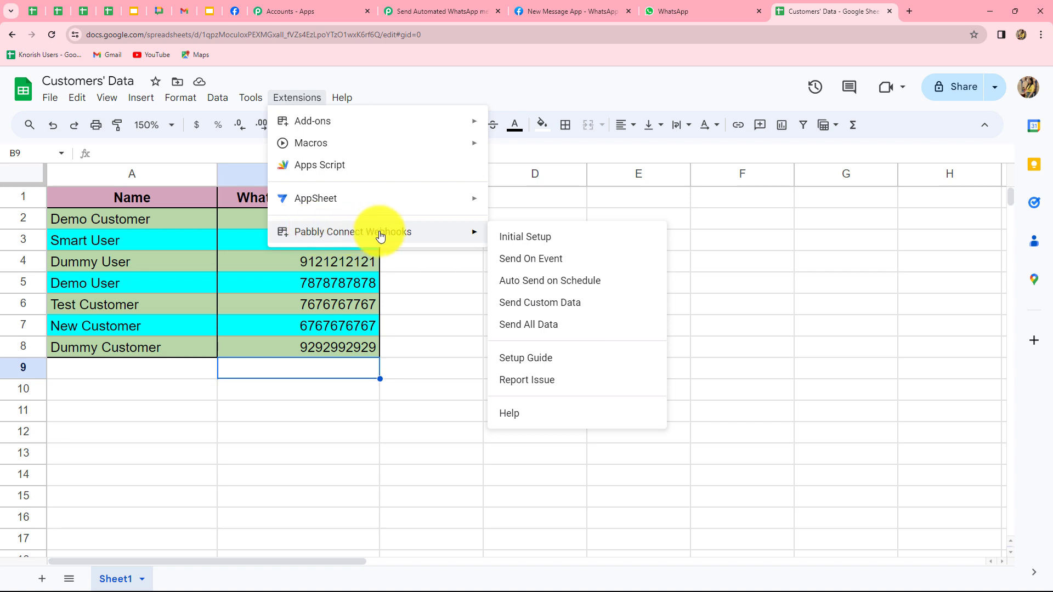
click(516, 241)
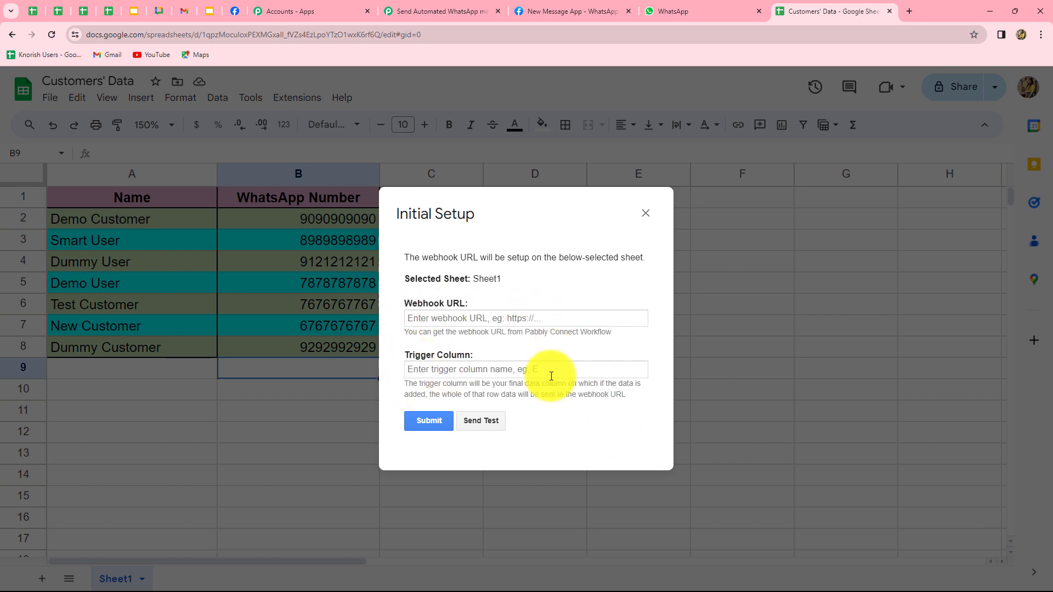
click(434, 321)
key(ctrl+v)
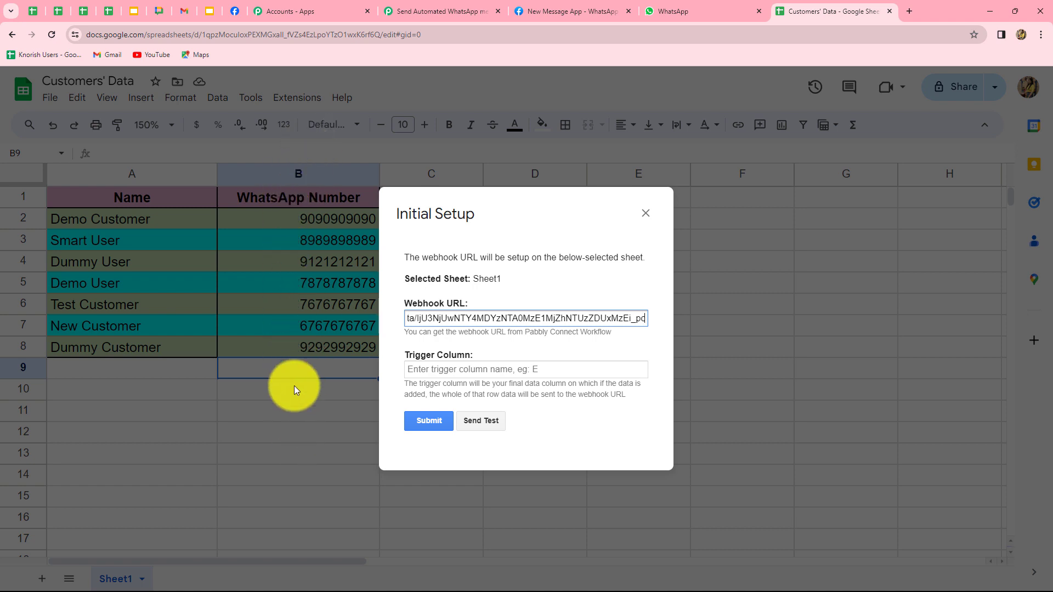
Set trigger column B, send a test row, and submit the webhook setup
click(423, 370)
text(B)
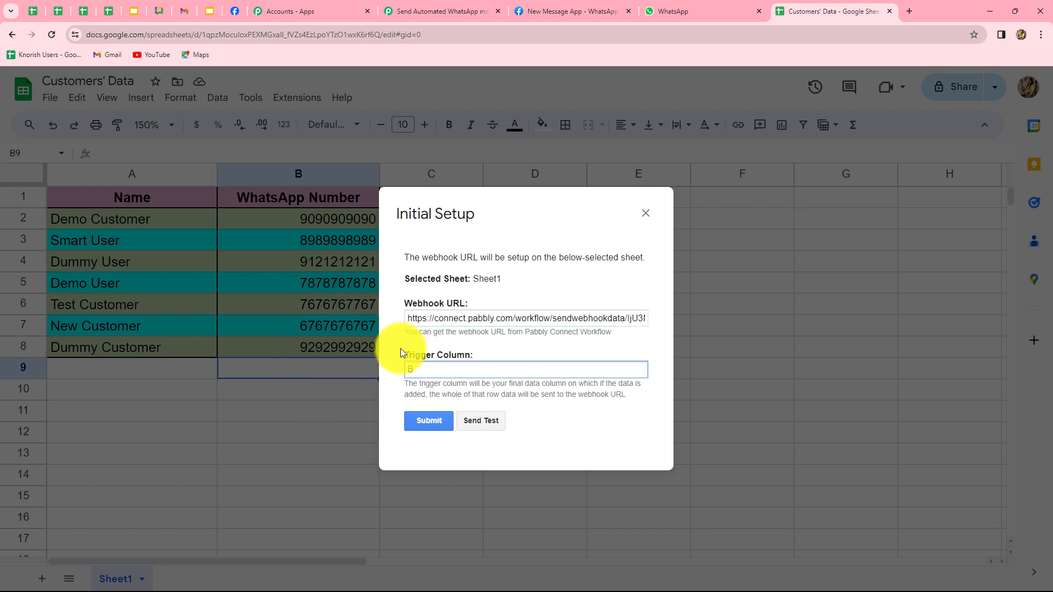
click(486, 422)
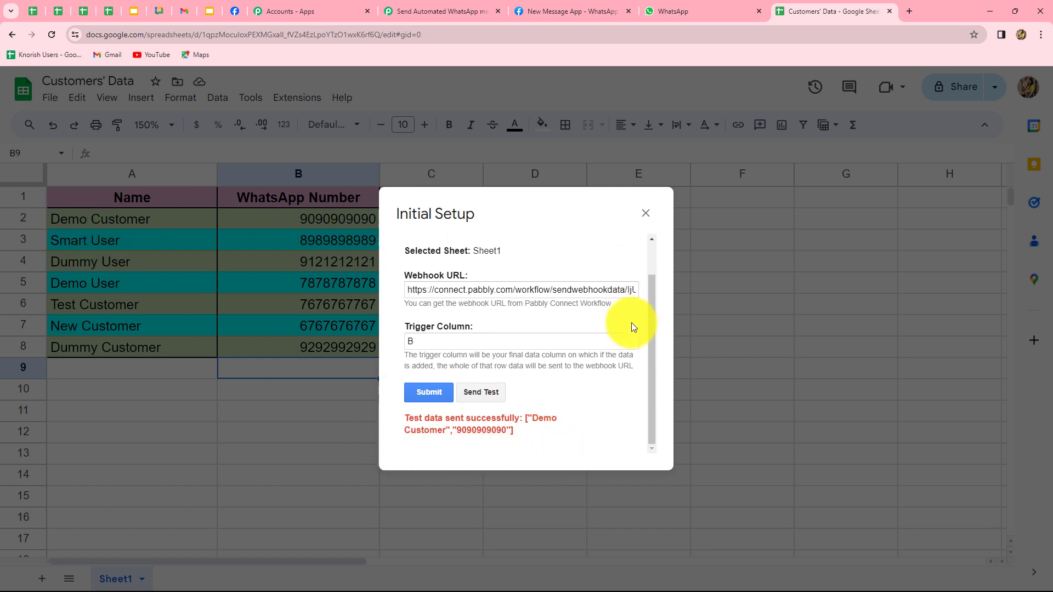
click(428, 394)
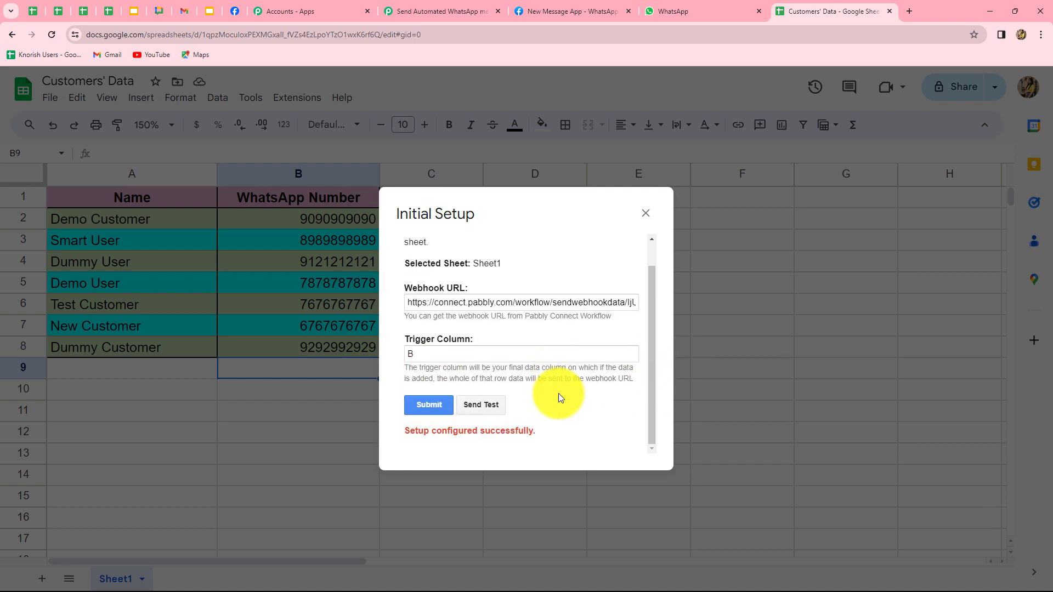
click(646, 213)
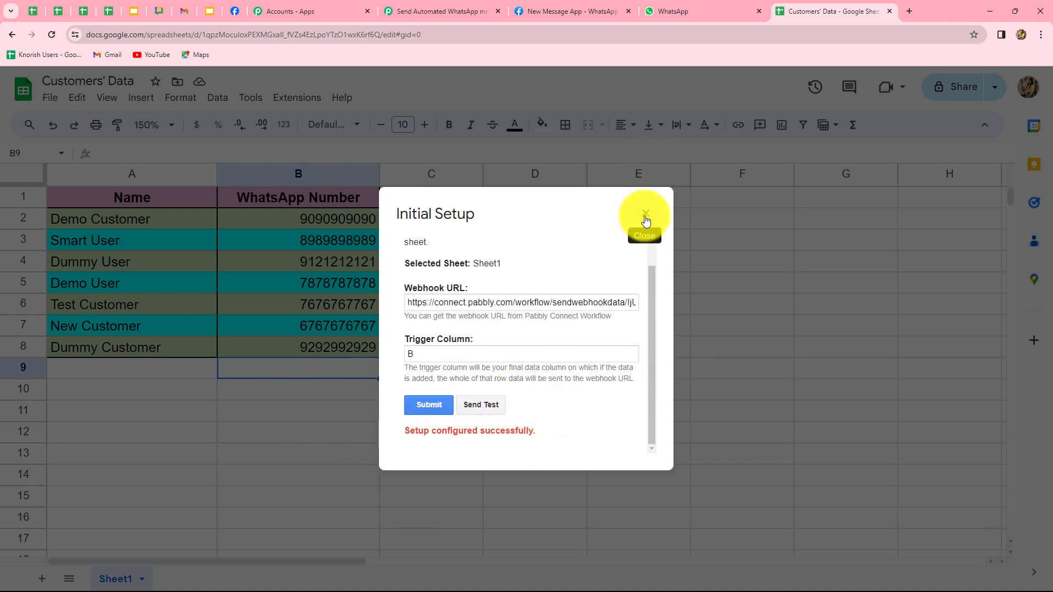
click(439, 7)
scroll(982, 287, down, 12)
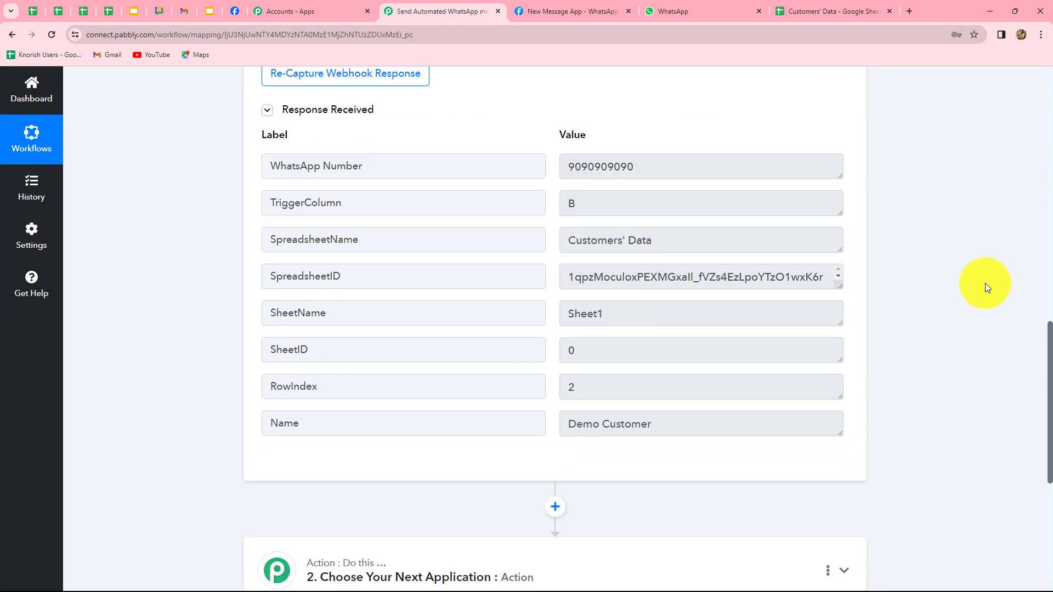
scroll(394, 172, up, 2)
scroll(393, 172, up, 1)
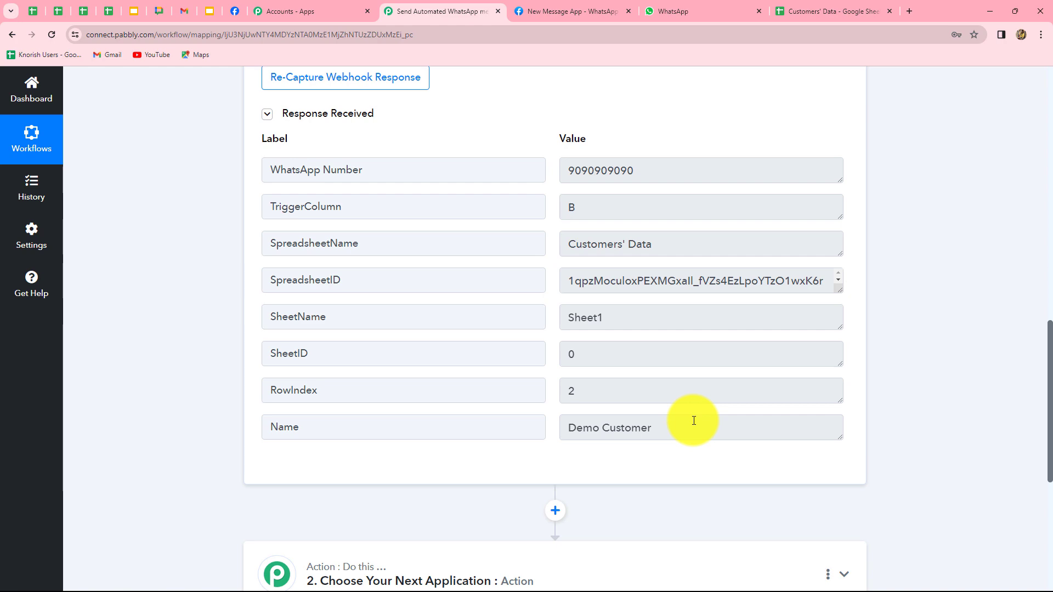
scroll(942, 385, down, 5)
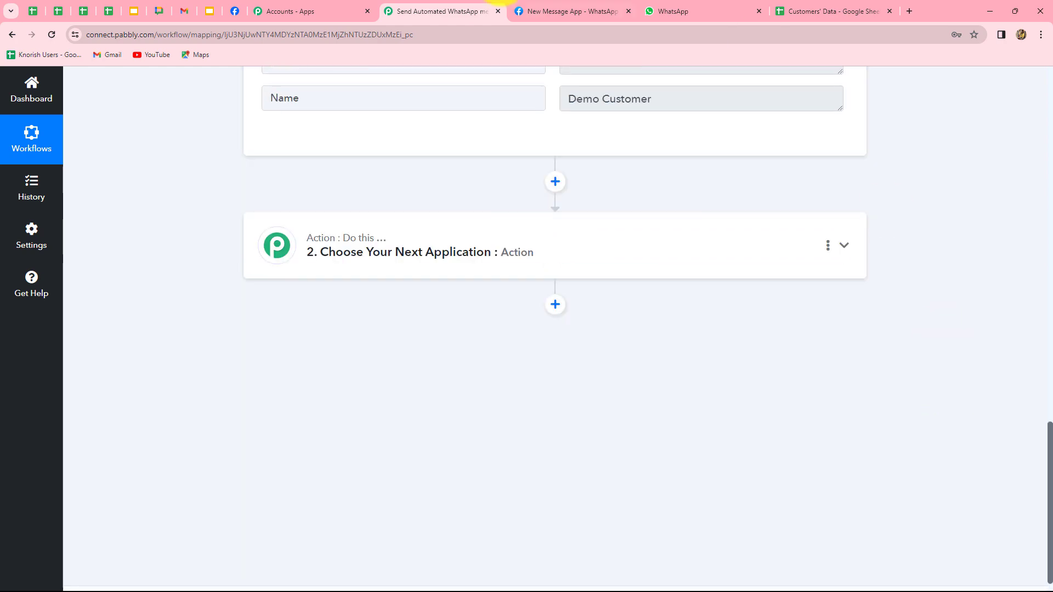
click(555, 14)
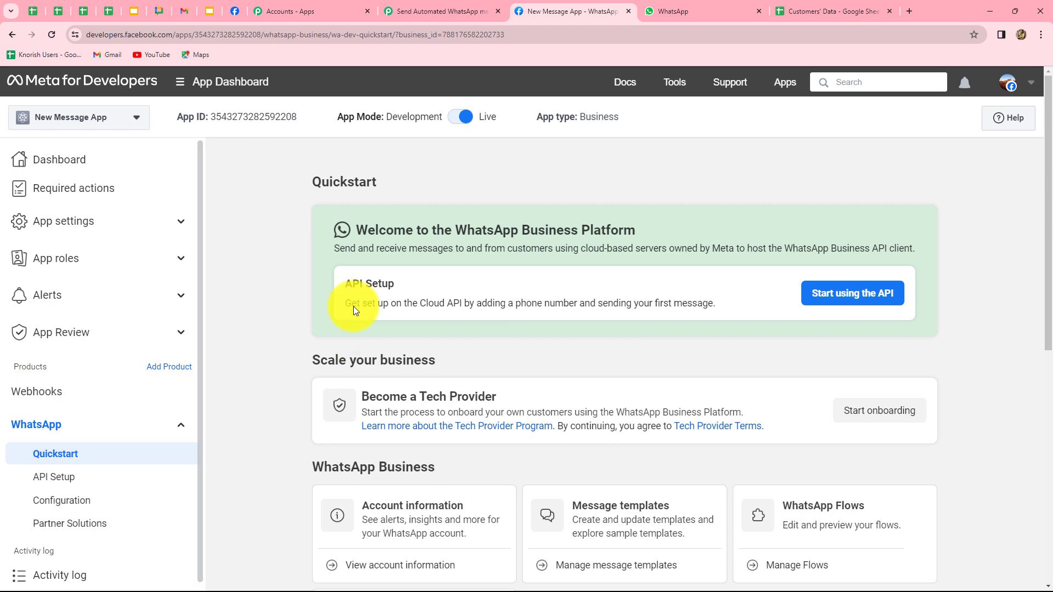
click(454, 11)
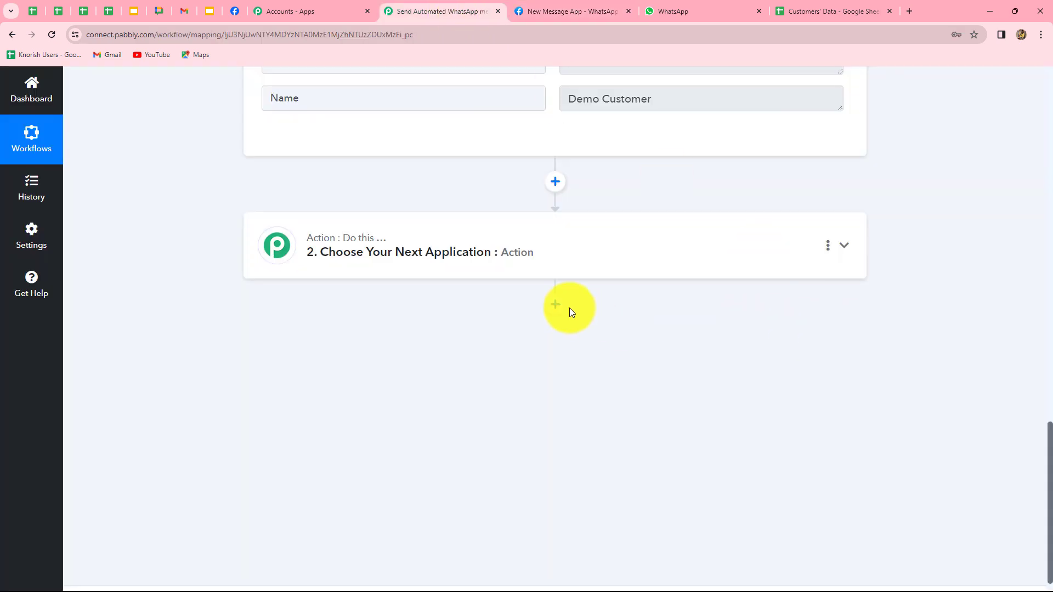
Set the action to WhatsApp Cloud API's Send Template Message and begin connecting an account
click(533, 257)
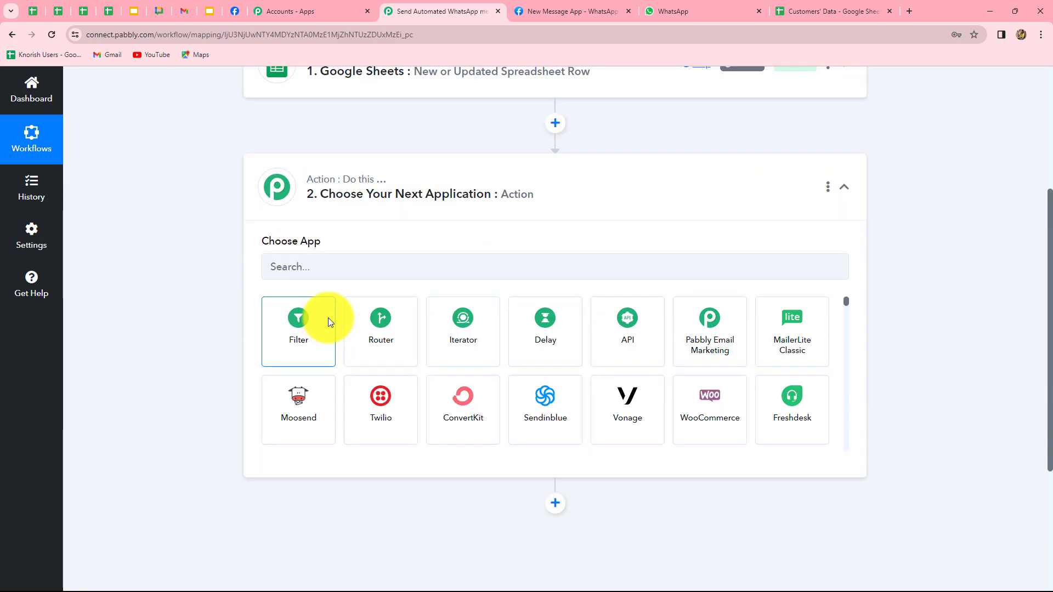
click(334, 306)
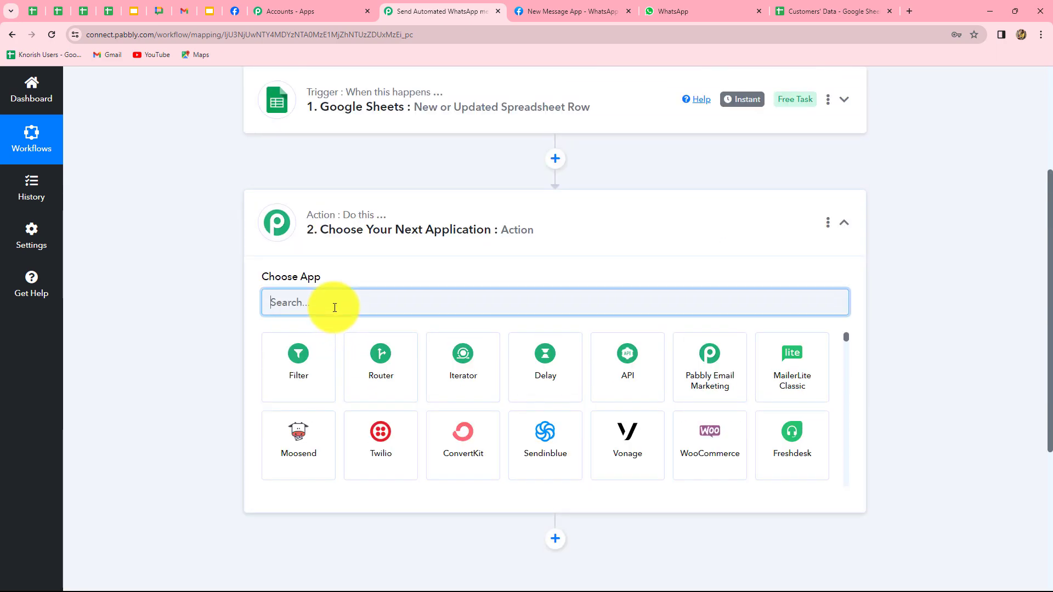
text(whats)
click(627, 367)
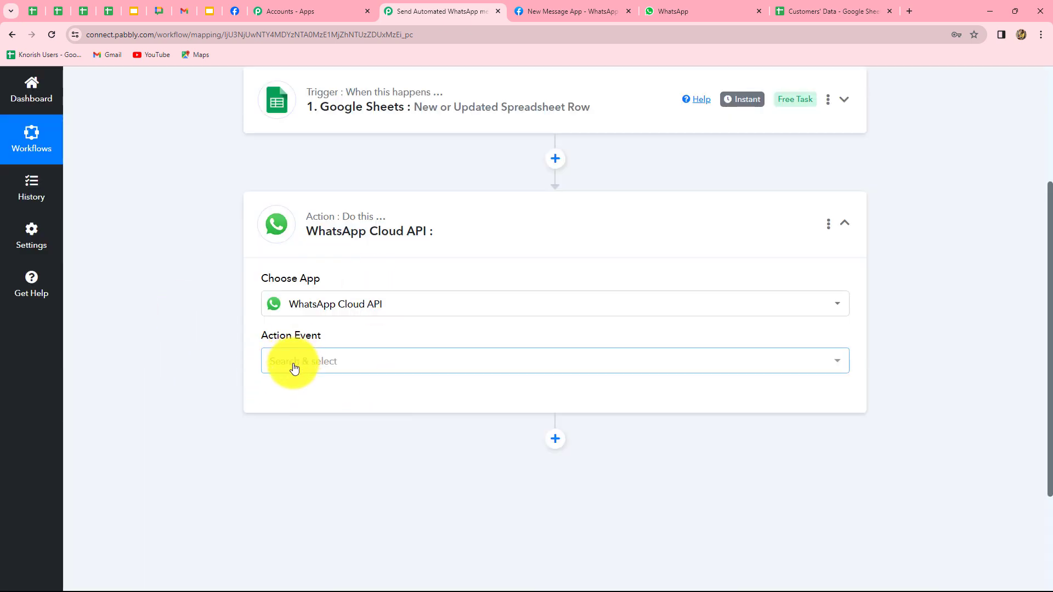
click(293, 364)
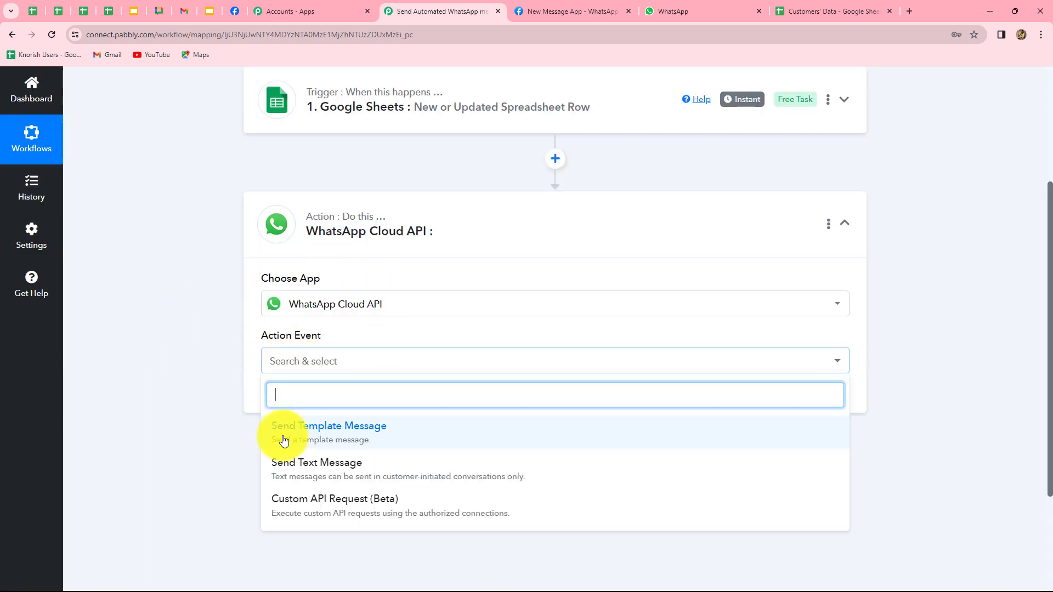
click(329, 436)
click(306, 400)
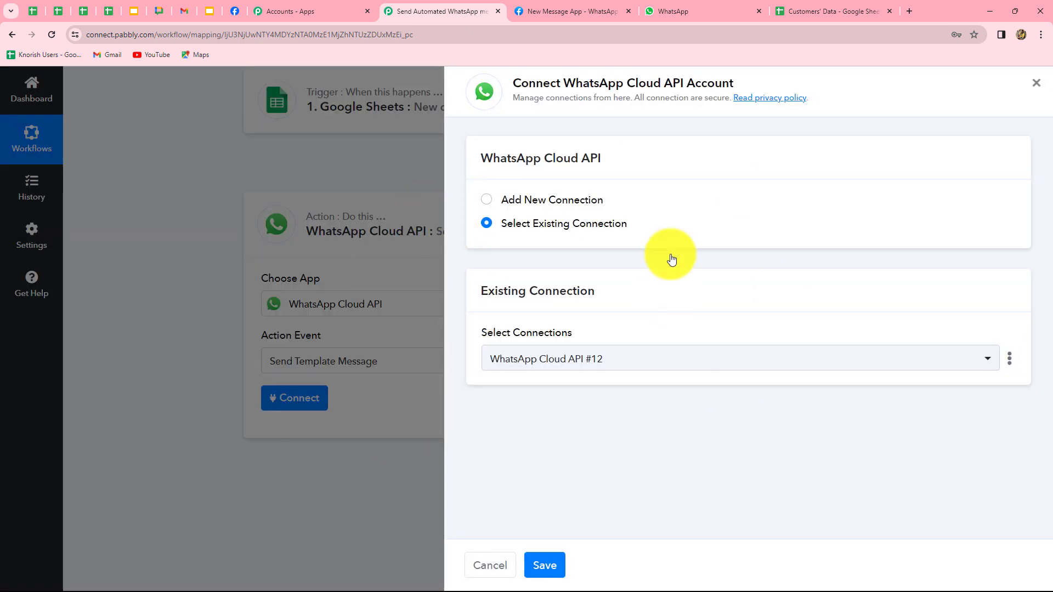
Add new connection WhatsApp Cloud API #13, review its credential fields, then go to Meta for Developers
click(486, 200)
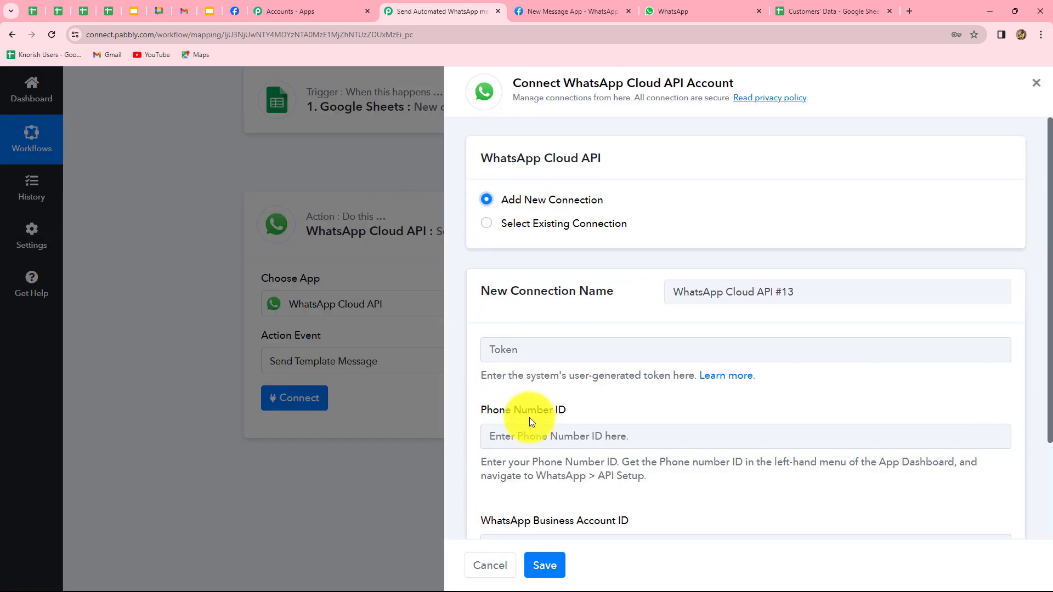
scroll(528, 416, down, 2)
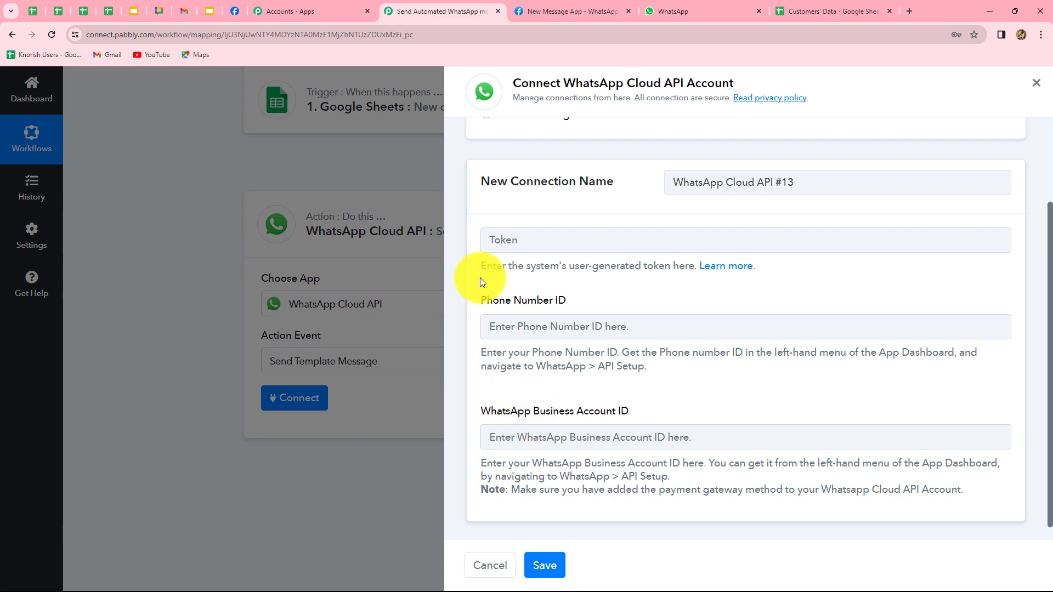
scroll(557, 265, up, 2)
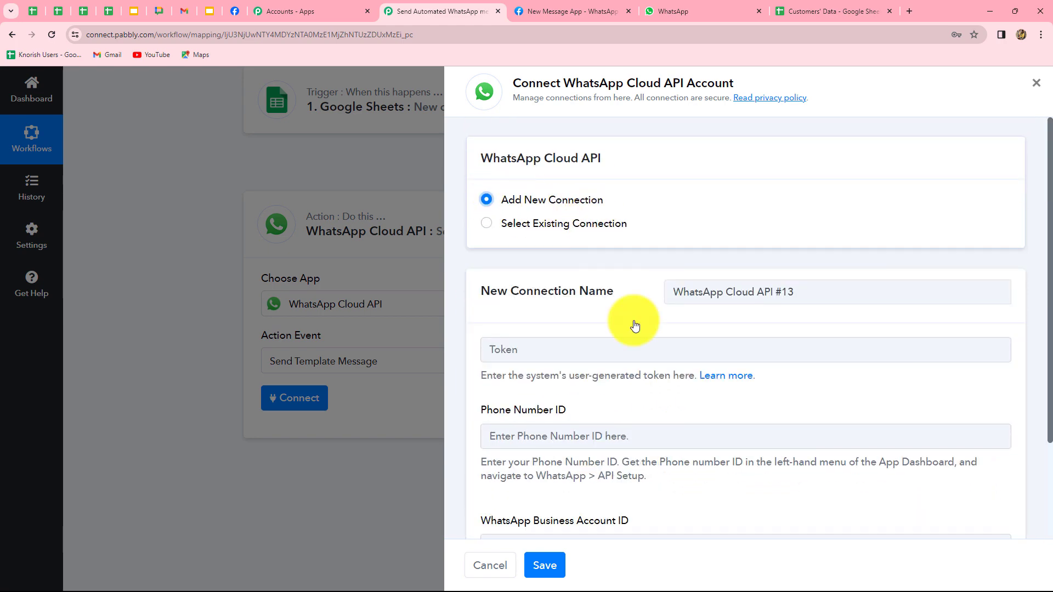
scroll(683, 402, down, 2)
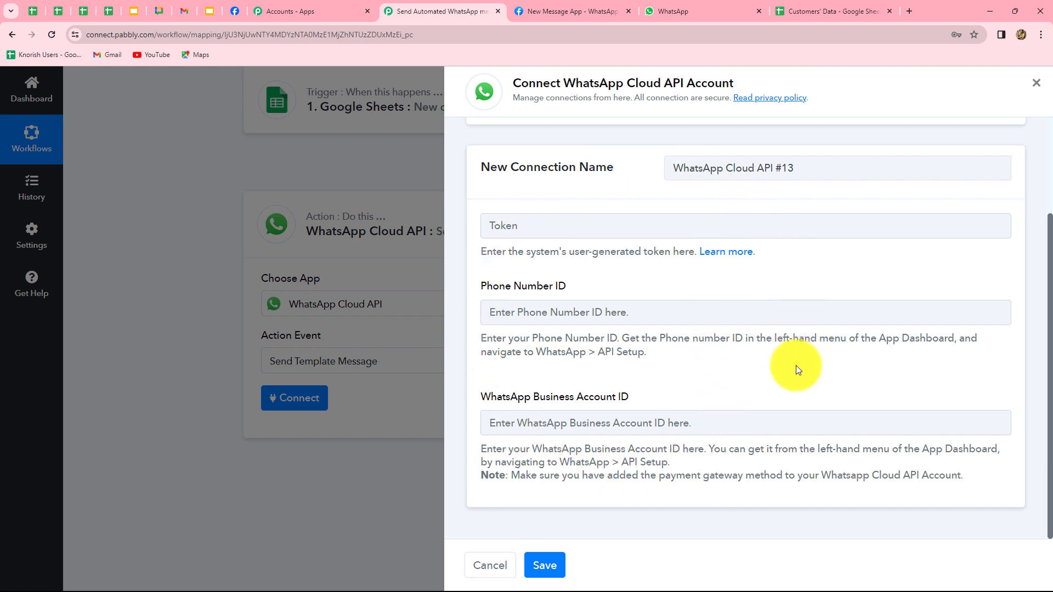
click(564, 11)
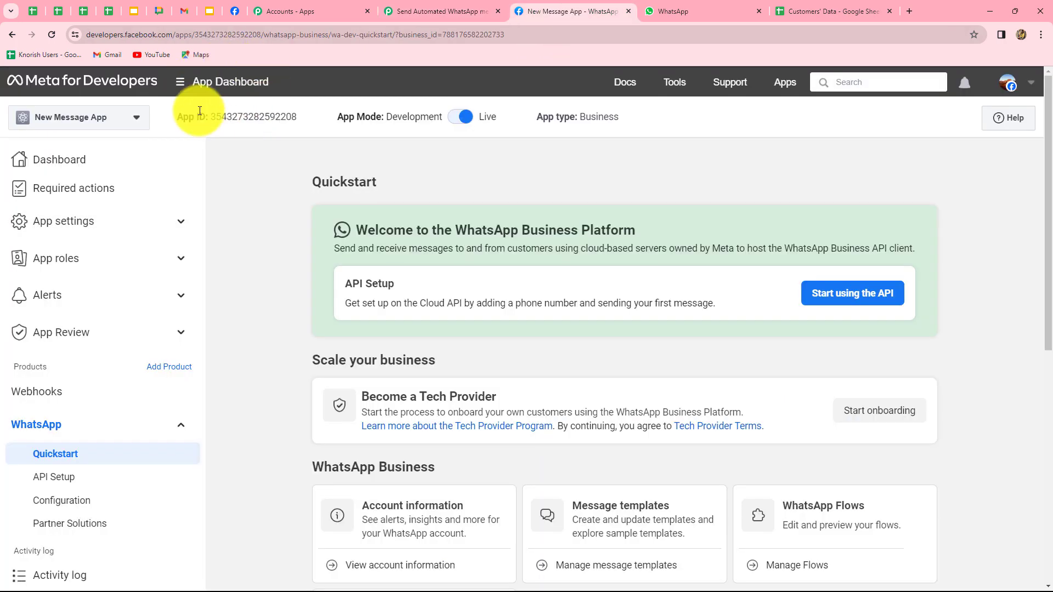
Copy the temporary access token from Meta's API setup into the connection's Token field
click(67, 481)
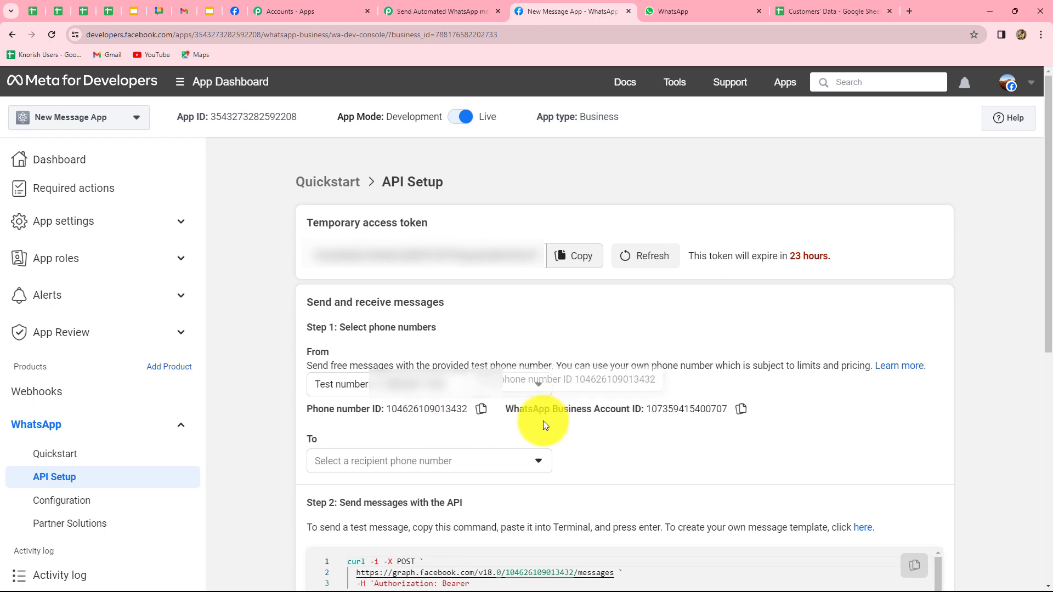
click(577, 257)
click(470, 12)
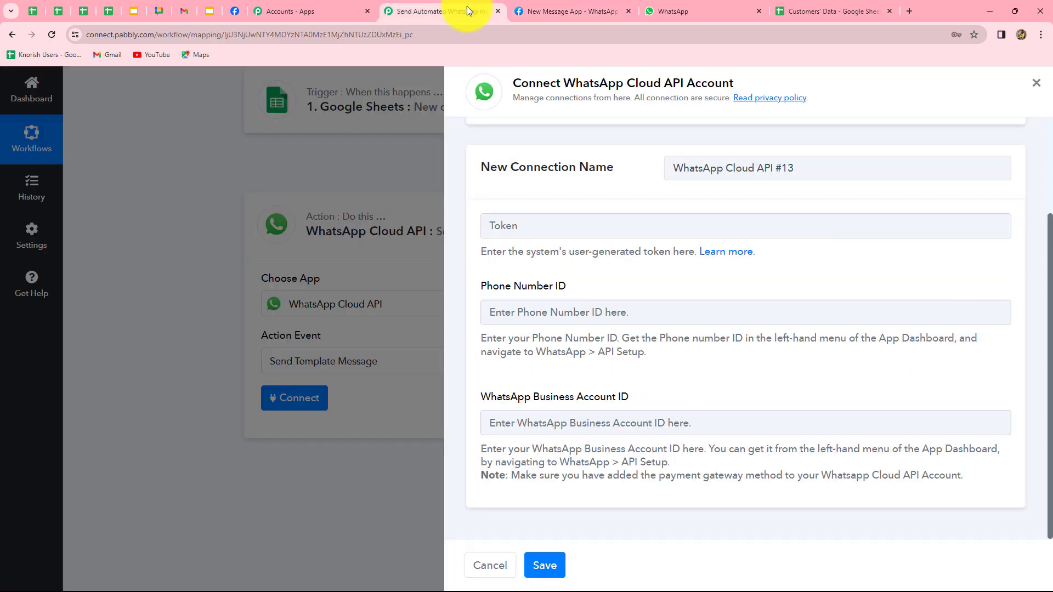
click(545, 226)
key(ctrl+v)
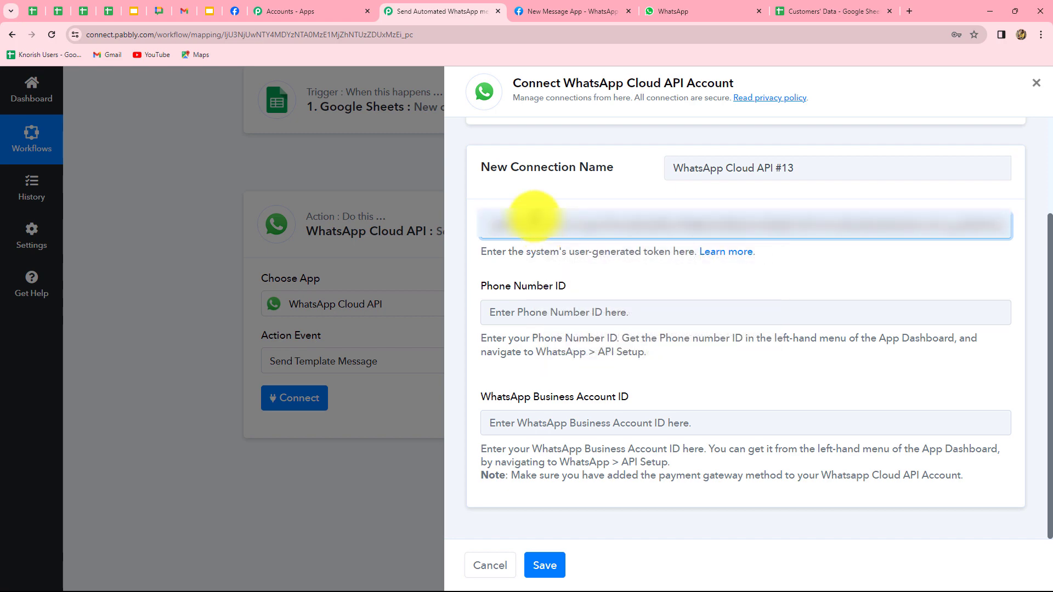
Copy the Phone number ID from Meta into the Phone Number ID field
click(524, 10)
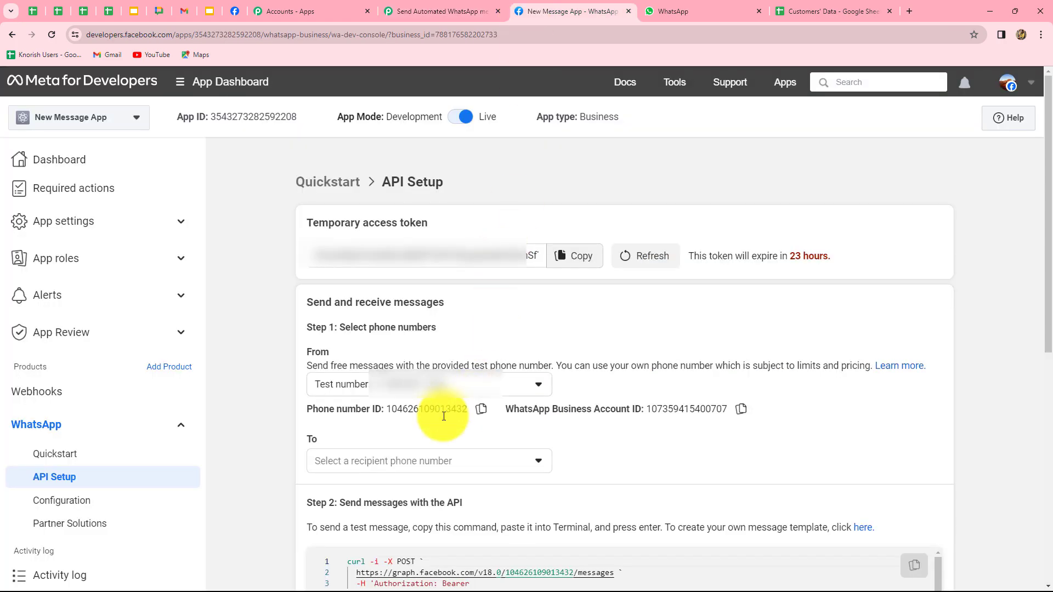
click(481, 409)
click(438, 12)
click(535, 312)
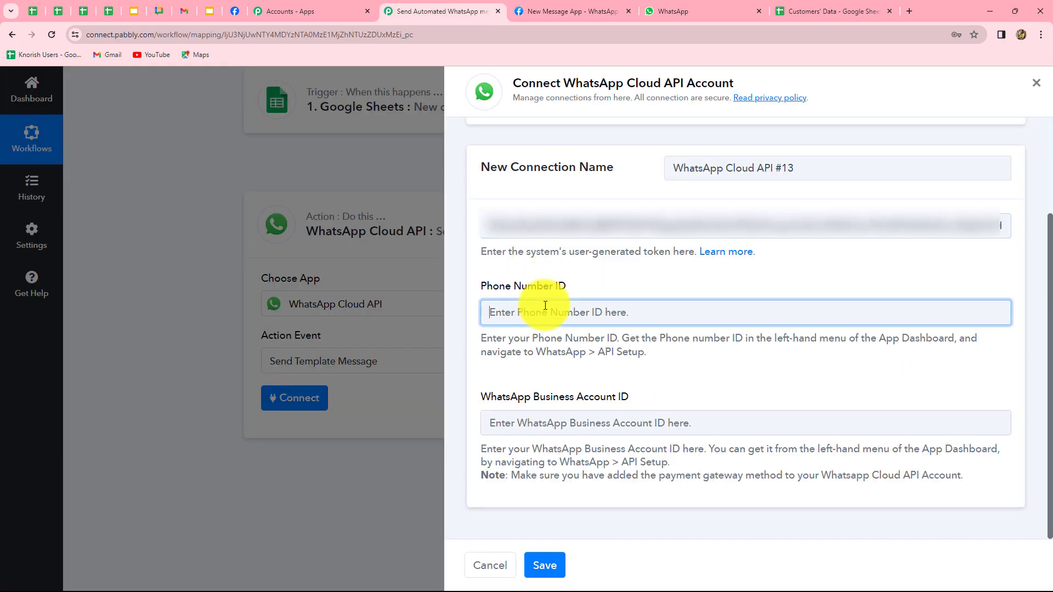
key(ctrl+v)
Paste the WhatsApp Business Account ID into its field and save the connection
click(523, 11)
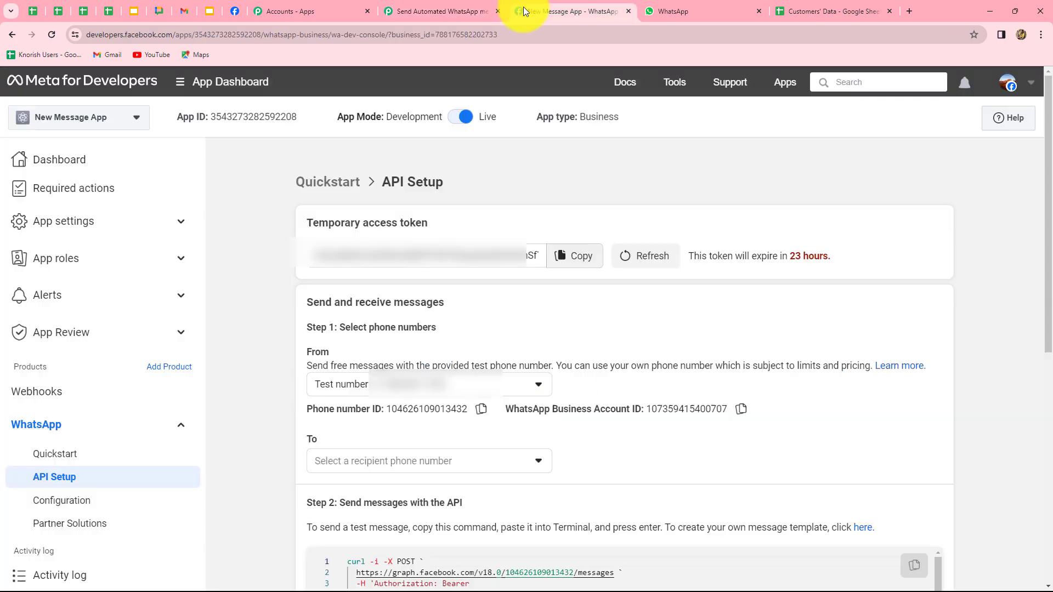
click(749, 410)
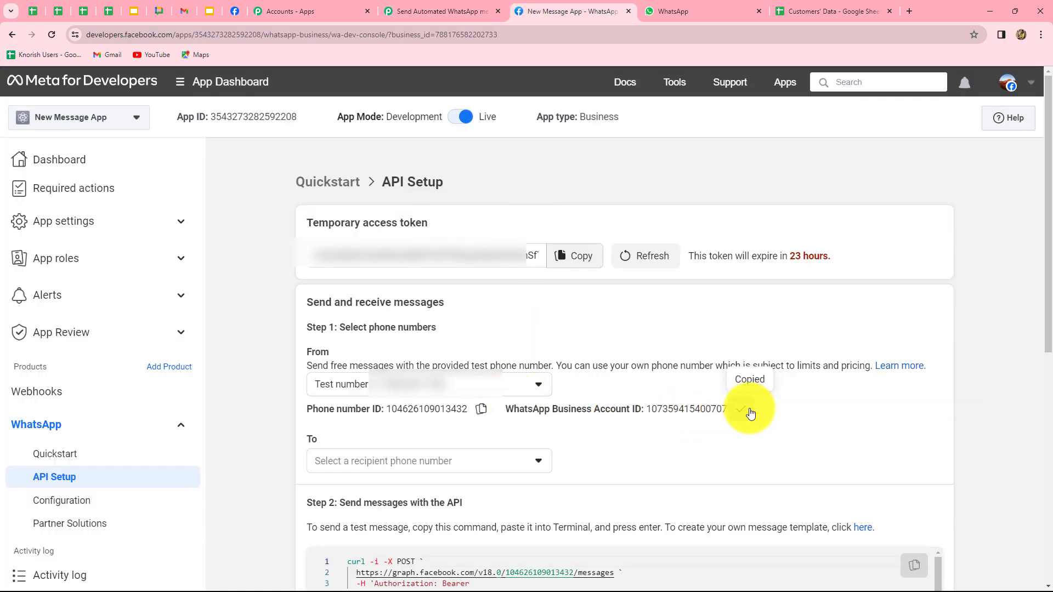
click(550, 423)
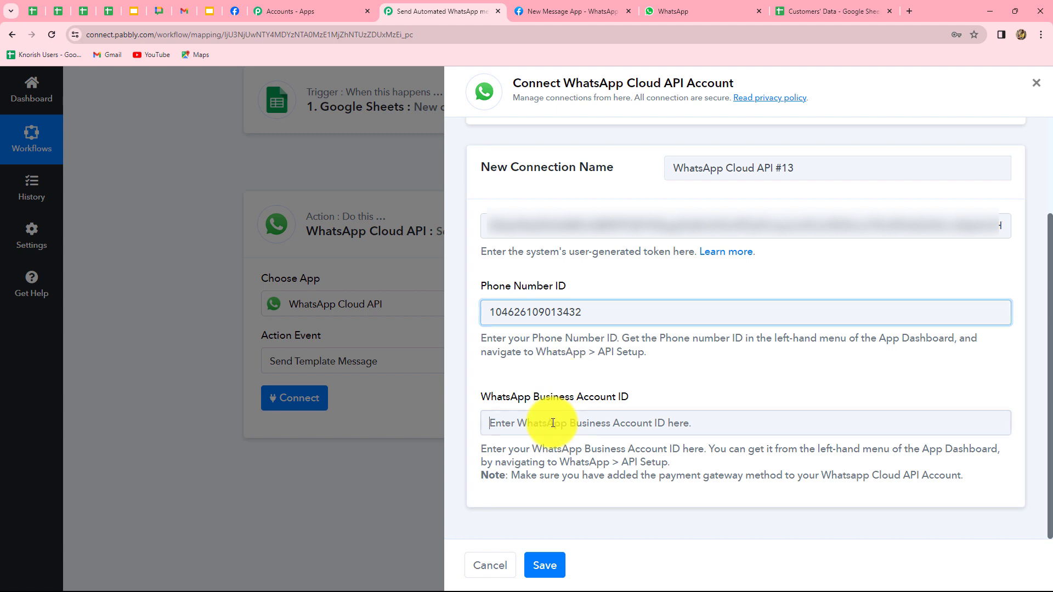
key(ctrl+v)
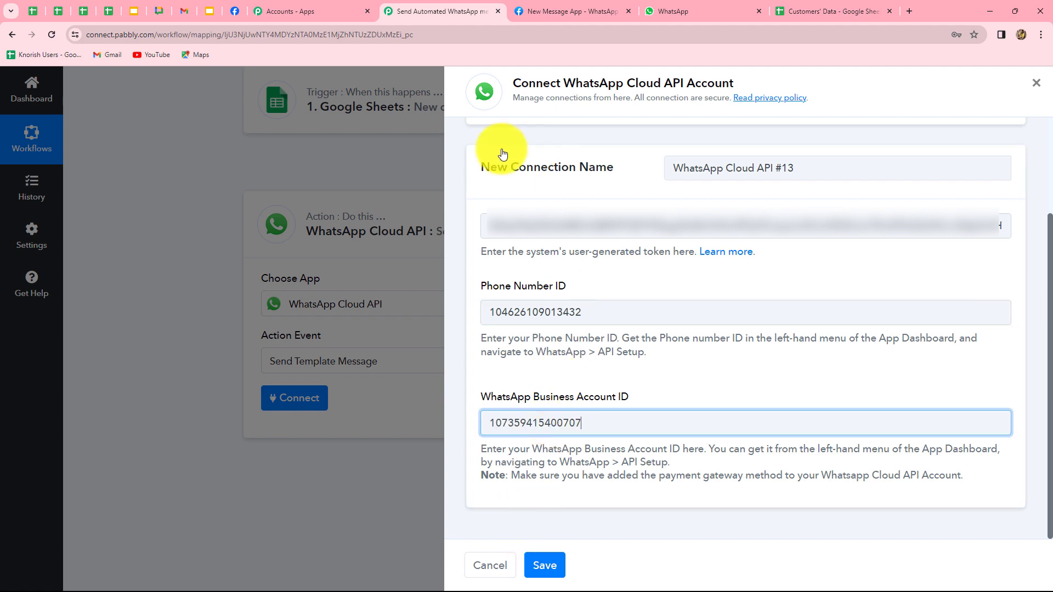
click(546, 565)
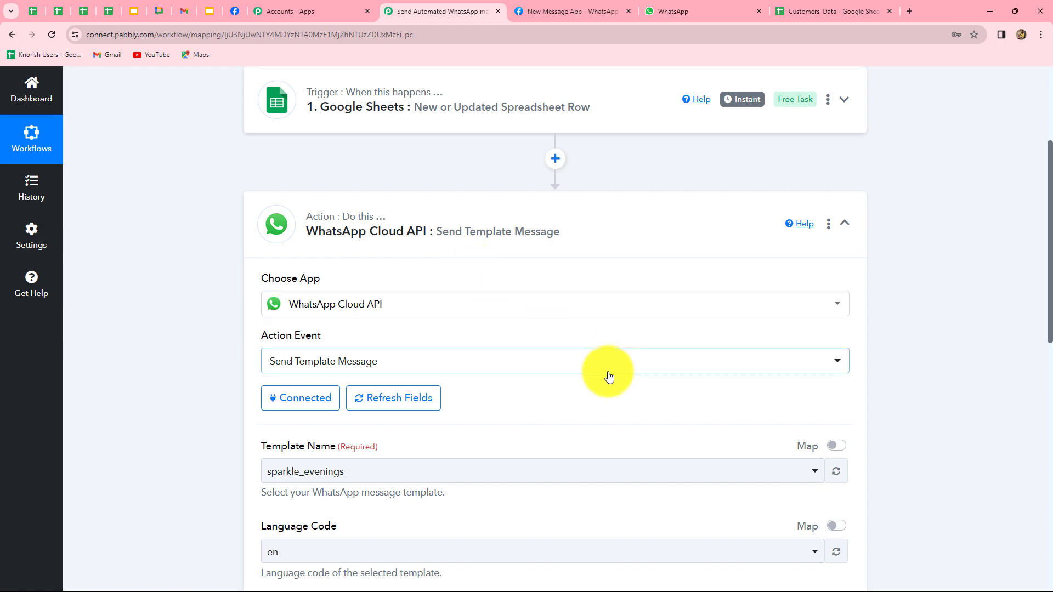
scroll(514, 411, down, 4)
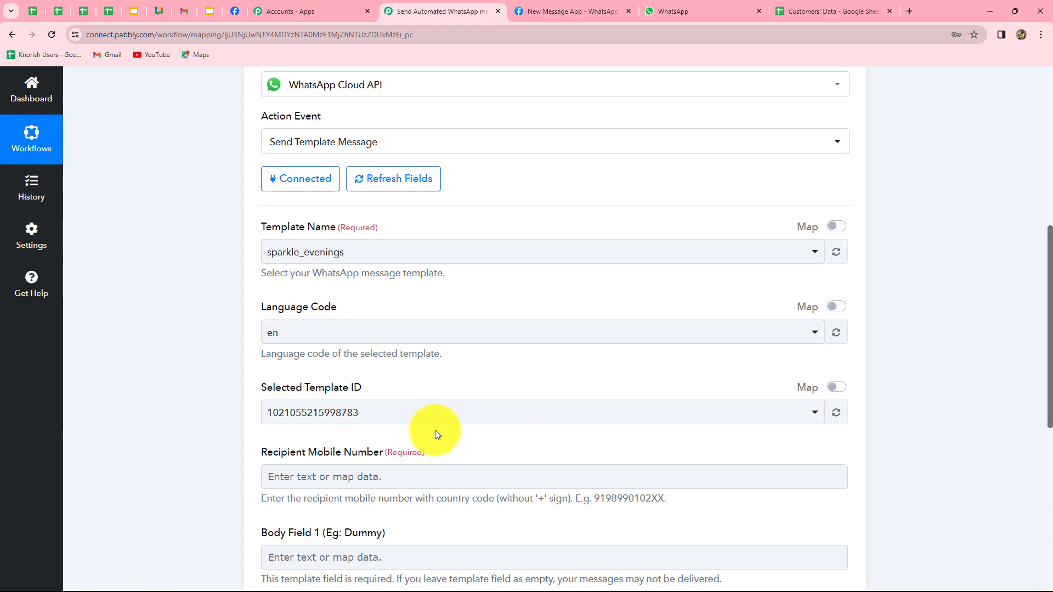
scroll(449, 524, down, 3)
scroll(450, 524, up, 3)
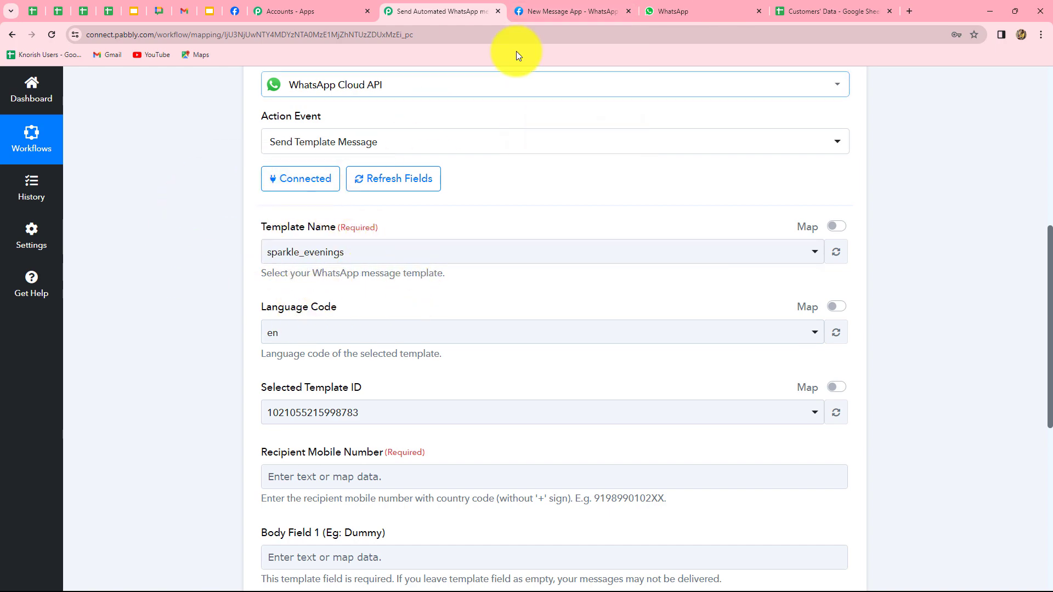
From Step 2 of the Meta API setup page, open WhatsApp Manager's message templates and start a new template
click(554, 15)
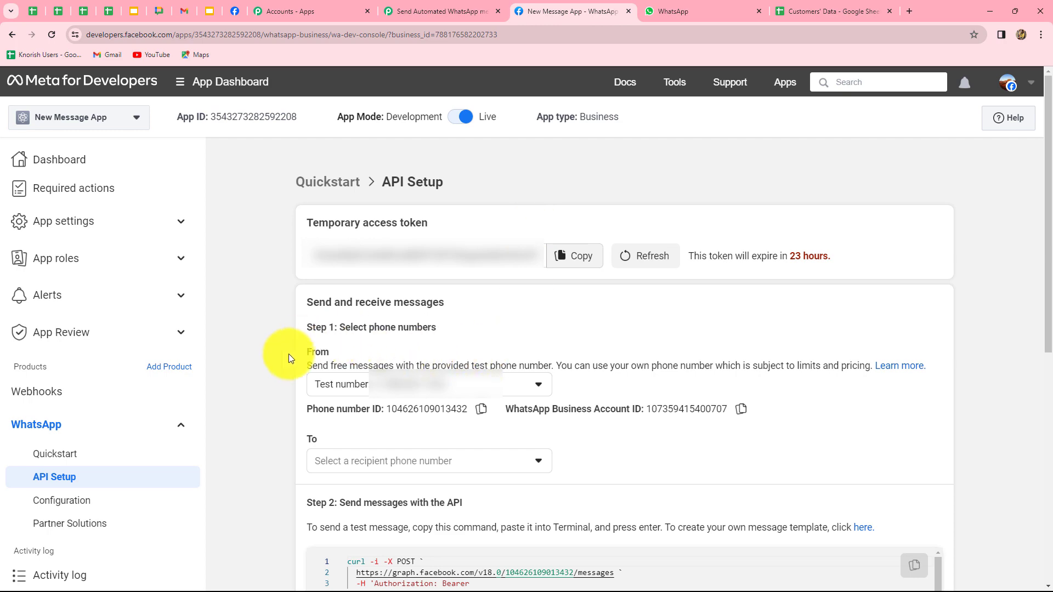
scroll(284, 361, down, 6)
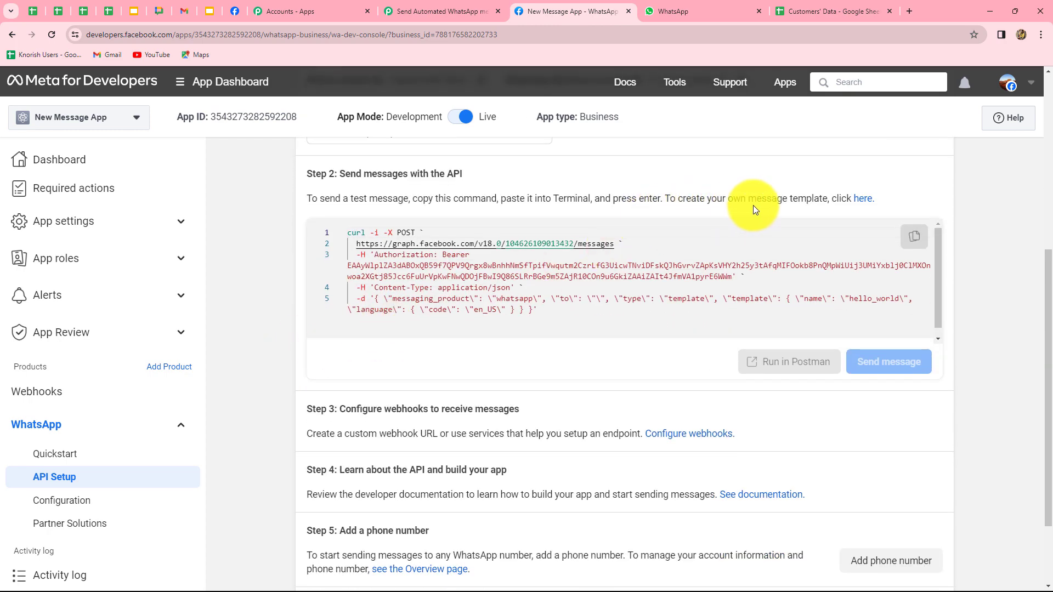
click(853, 200)
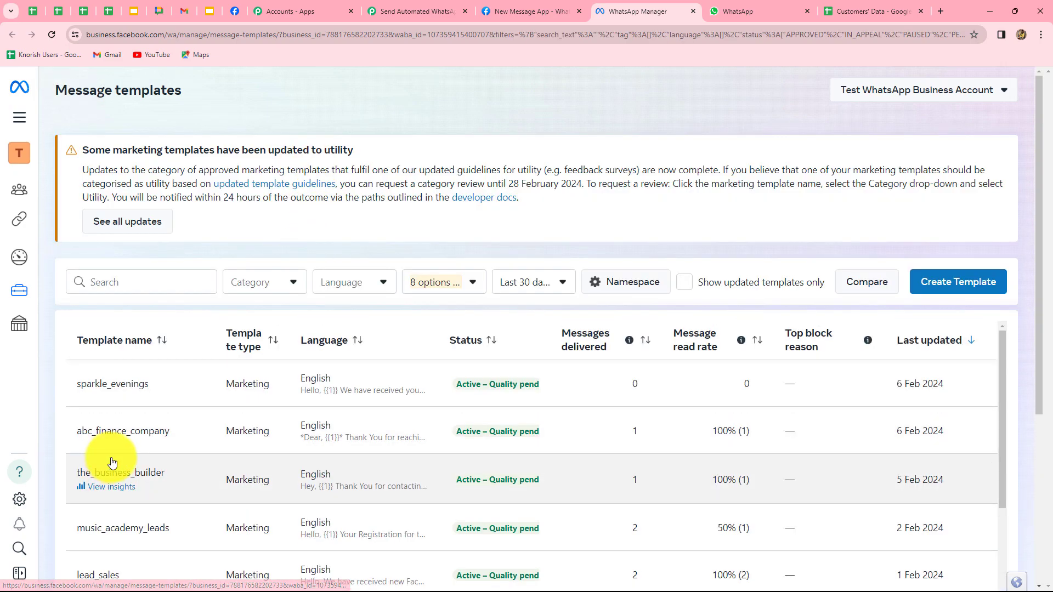
scroll(677, 414, down, 5)
scroll(668, 463, up, 5)
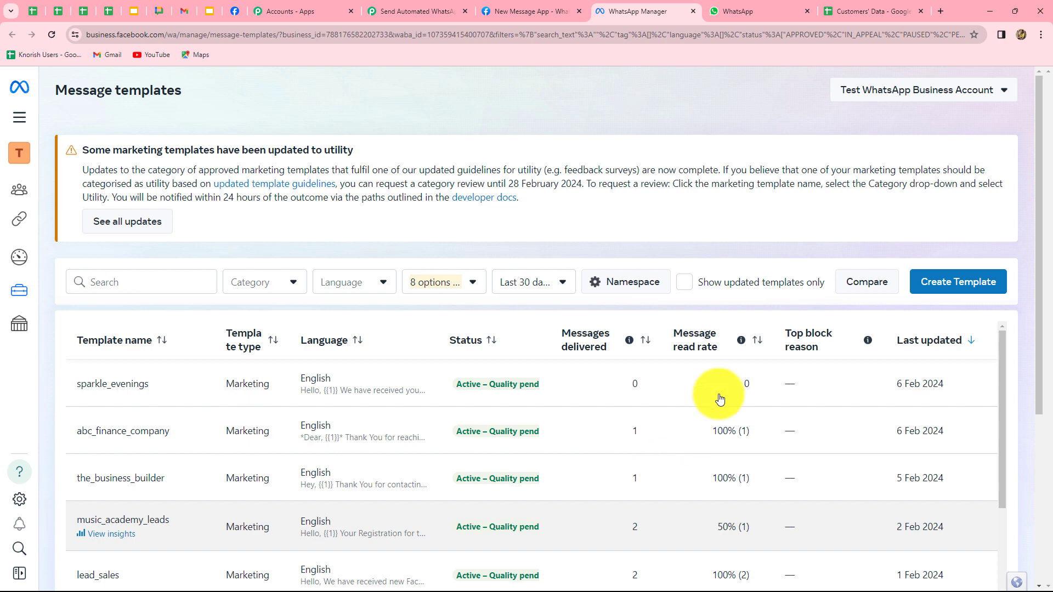
click(950, 284)
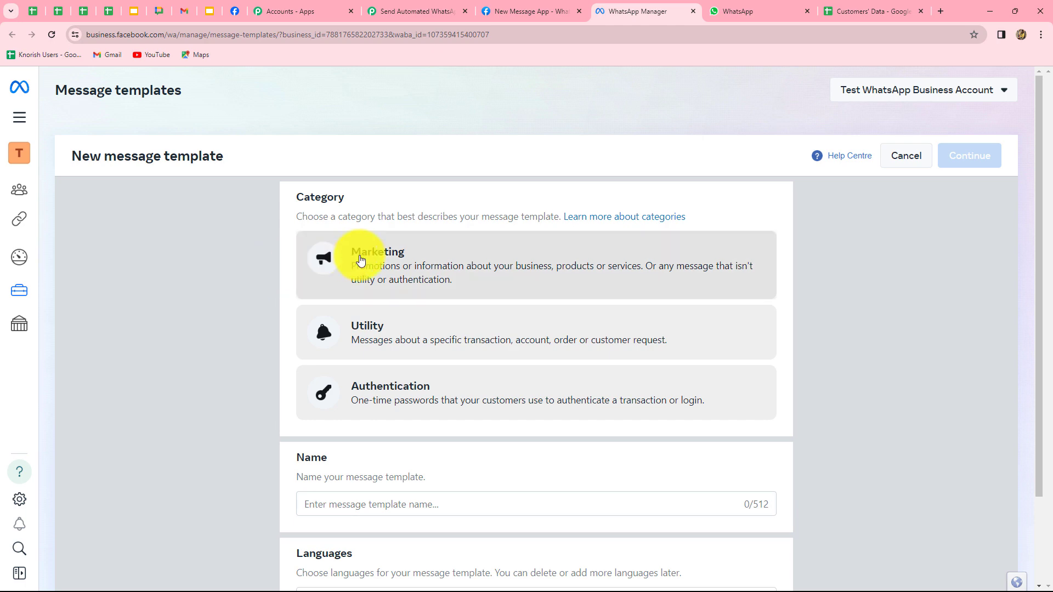
Choose Marketing as the template category with the Custom template type
click(357, 254)
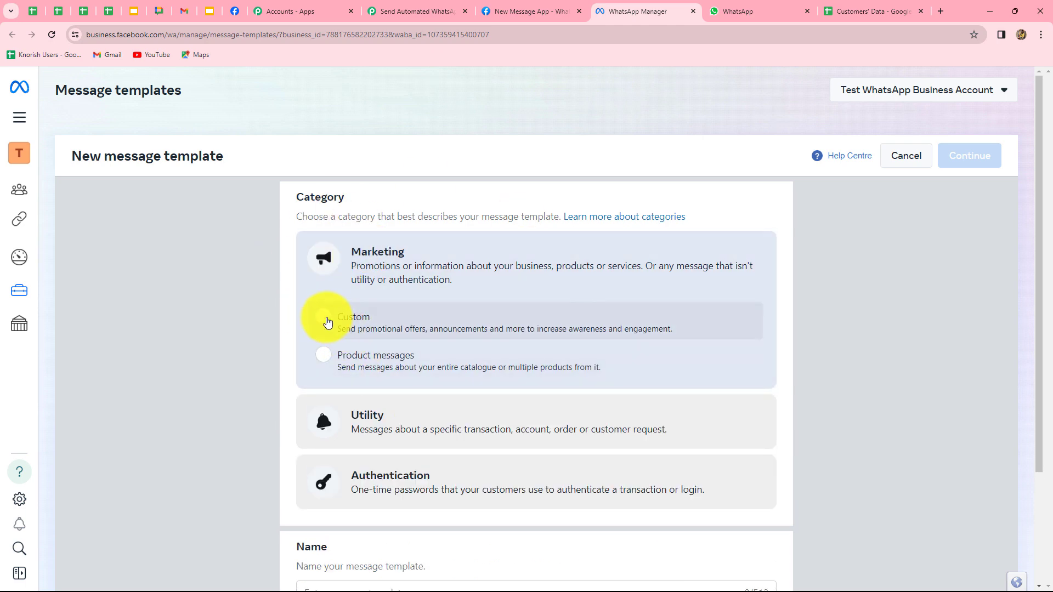
click(328, 322)
click(325, 320)
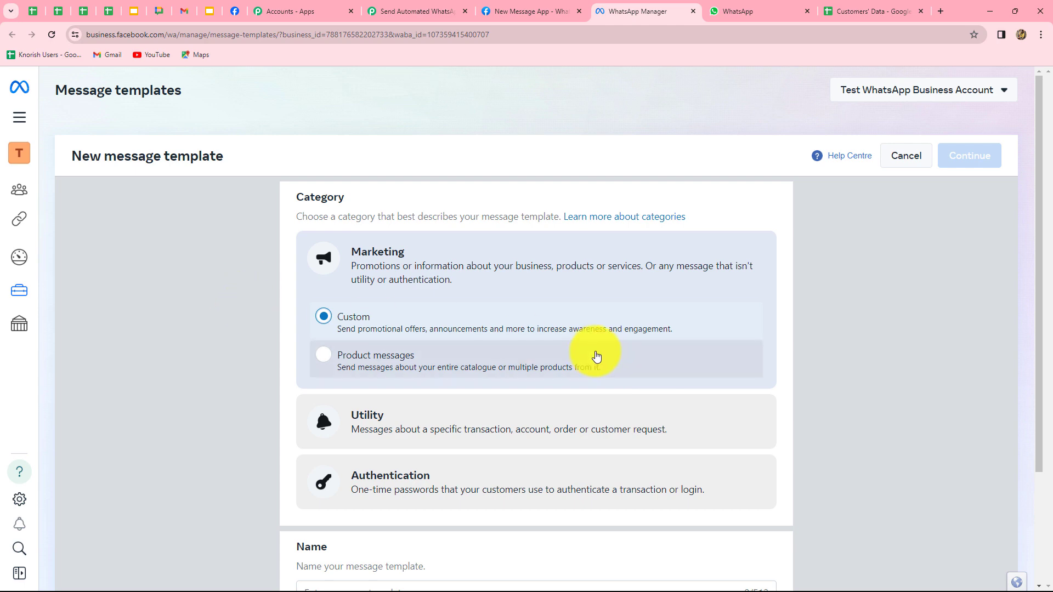
scroll(603, 402, down, 3)
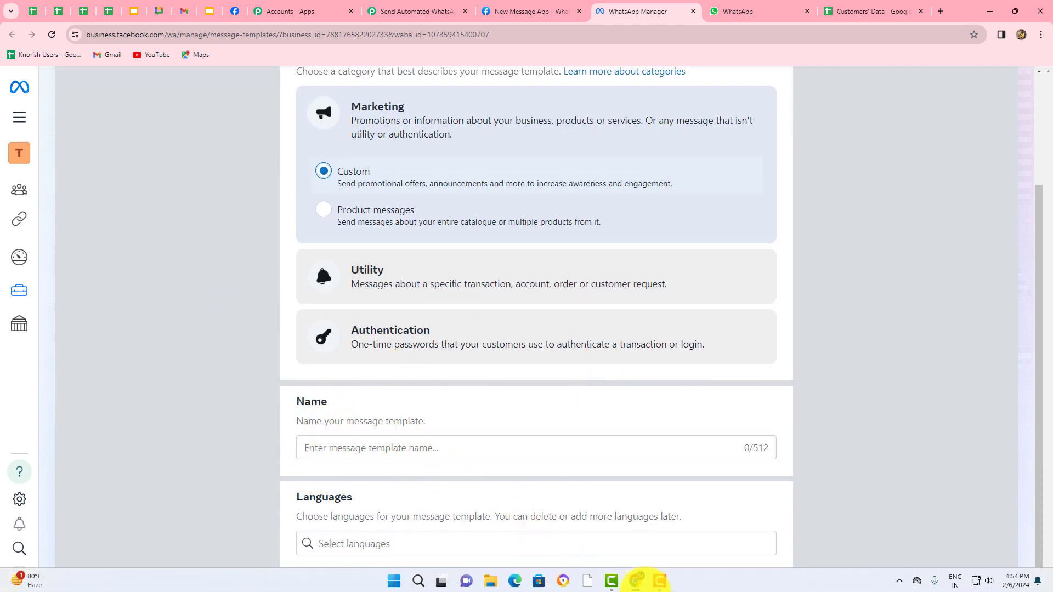
Name the template divine_glamour_makeup_studio, set its language to English, and continue to the editor
click(325, 448)
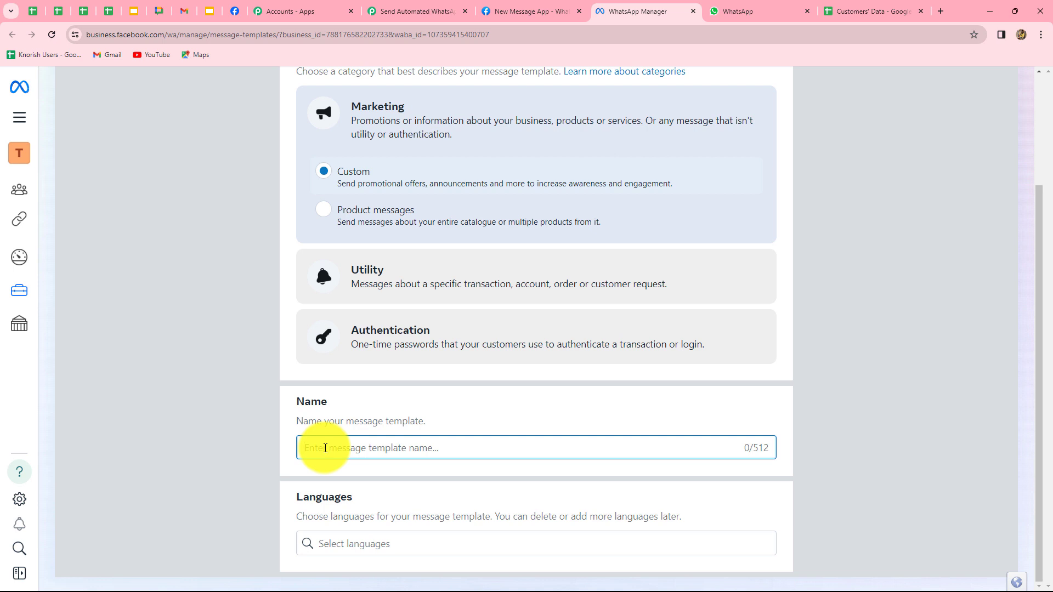
text(divine_glamour_makeup_studio)
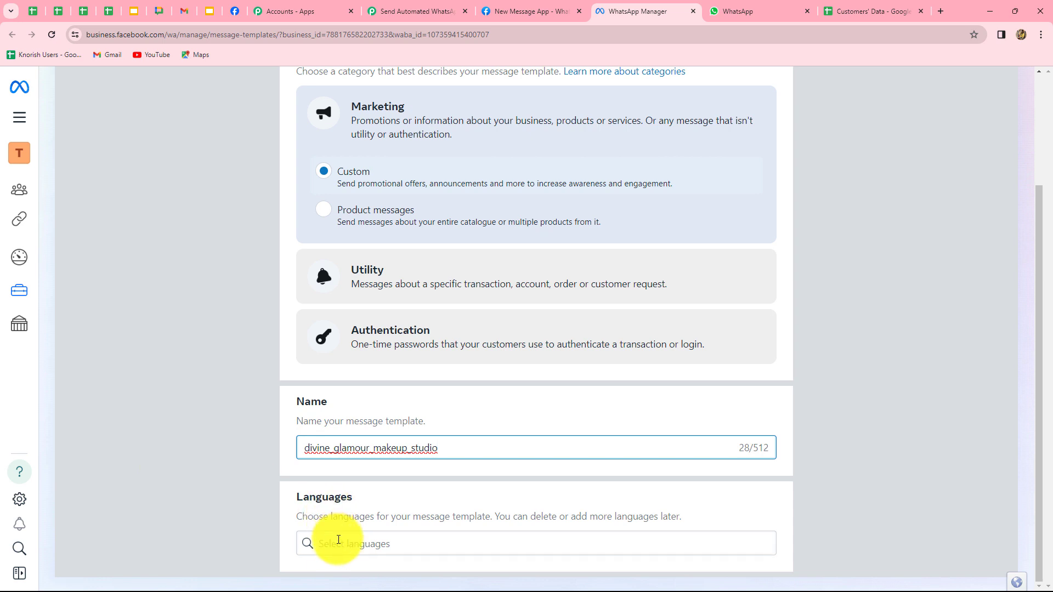
click(341, 545)
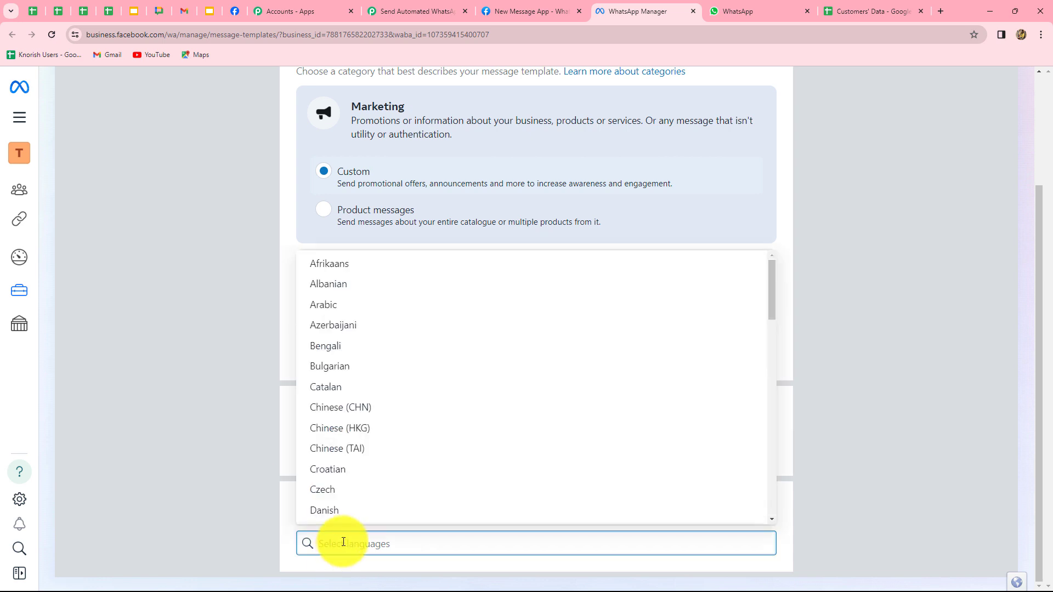
text(engli)
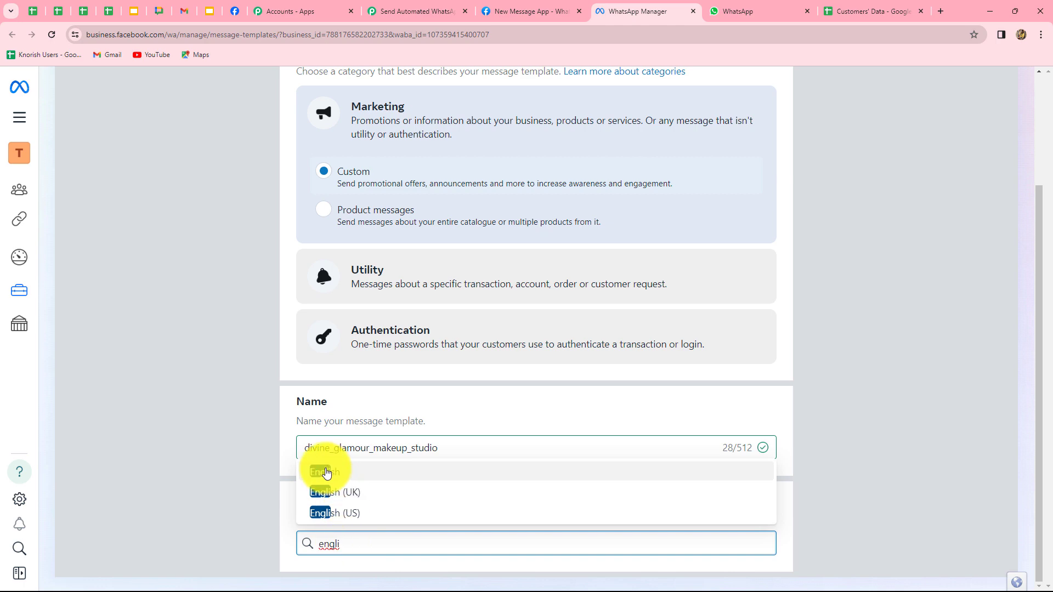
click(324, 470)
click(880, 416)
scroll(886, 394, up, 10)
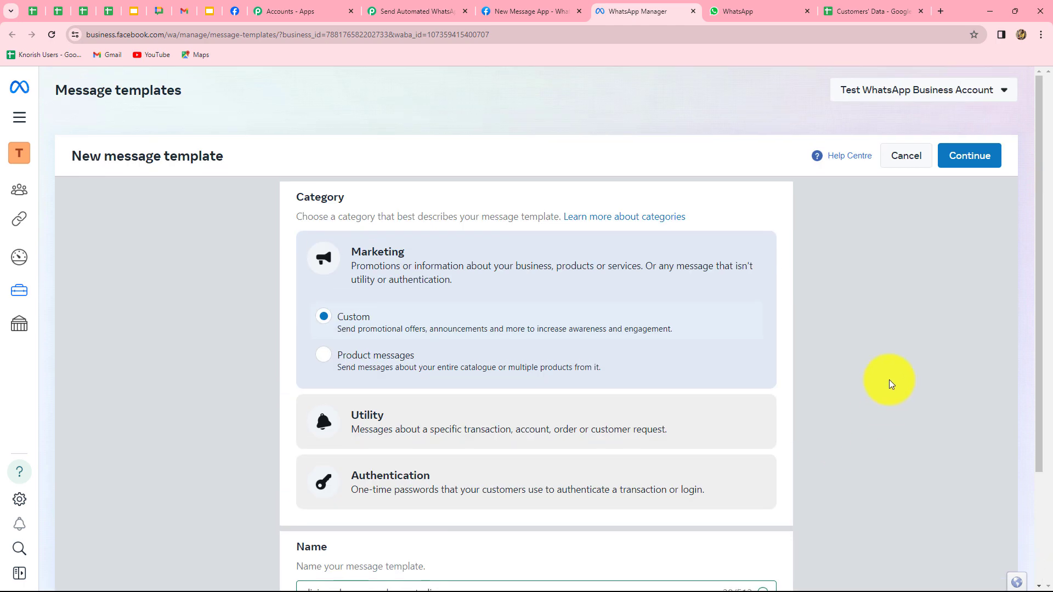
click(960, 155)
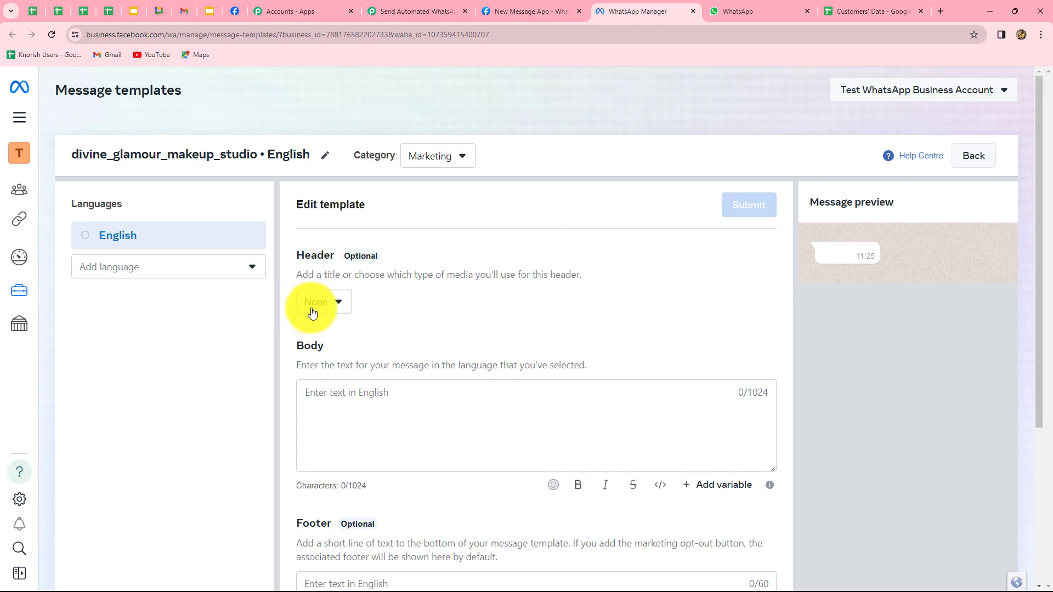
Give the template a Text header reading 'Welcome!'
click(332, 309)
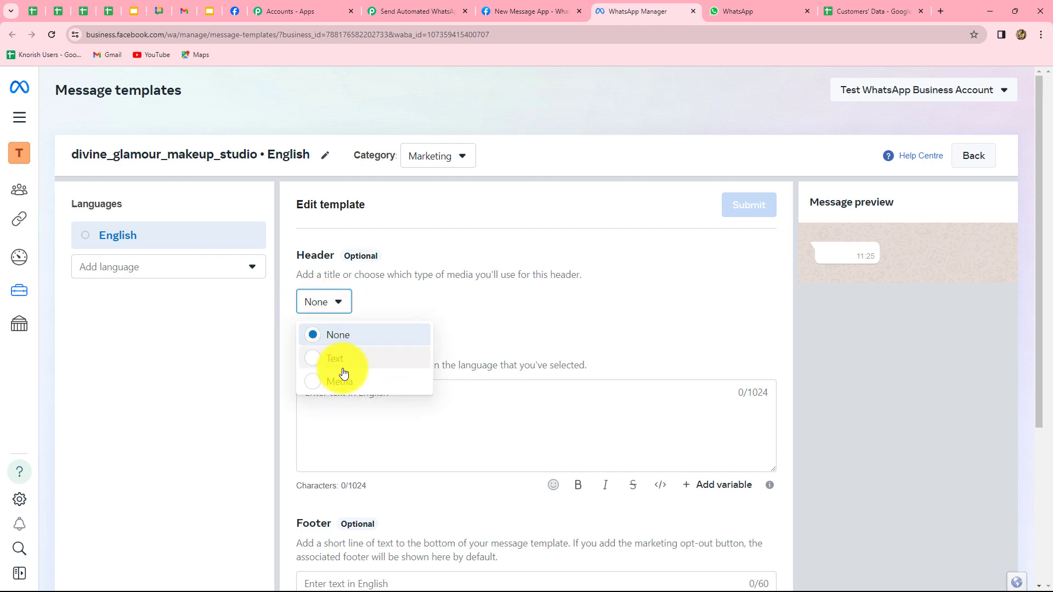
click(340, 373)
click(324, 423)
click(393, 297)
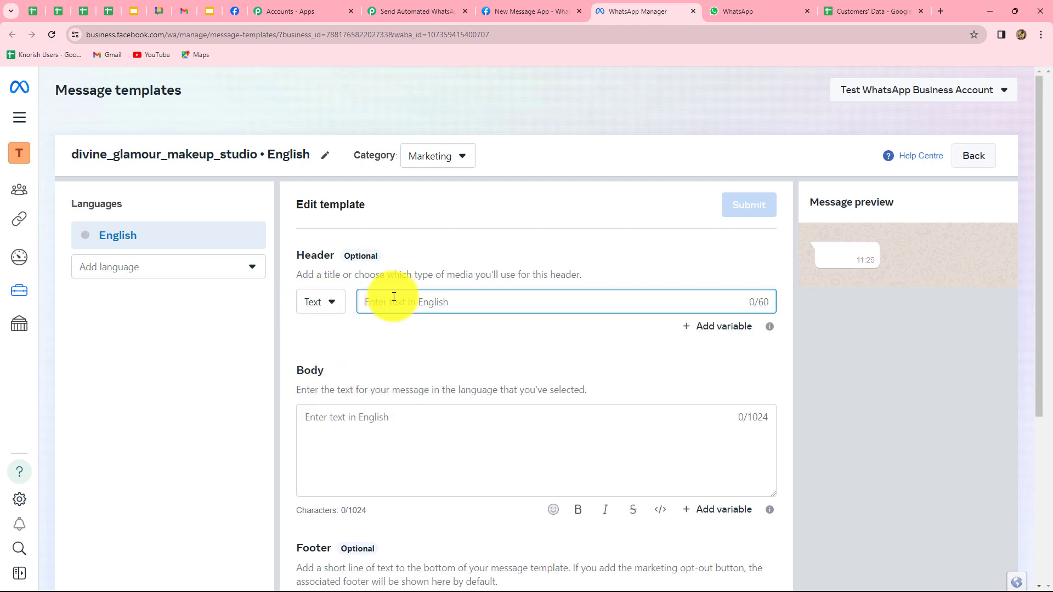
text(Welcome!)
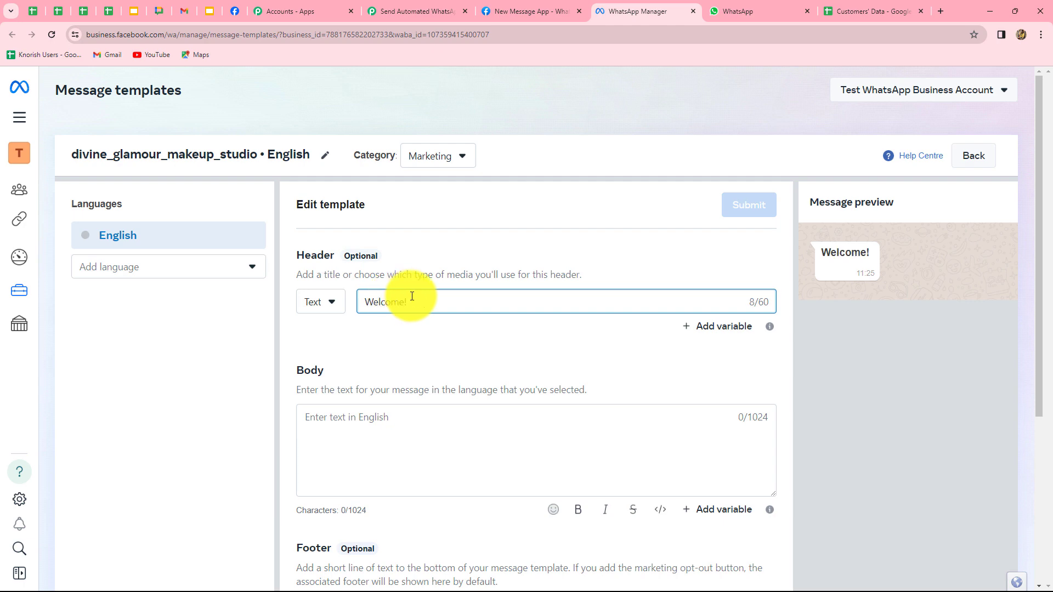
Paste the body greeting {{1}} with the 20%-off appointments offer, signed Divine Glamour Make-Up Studio
click(338, 415)
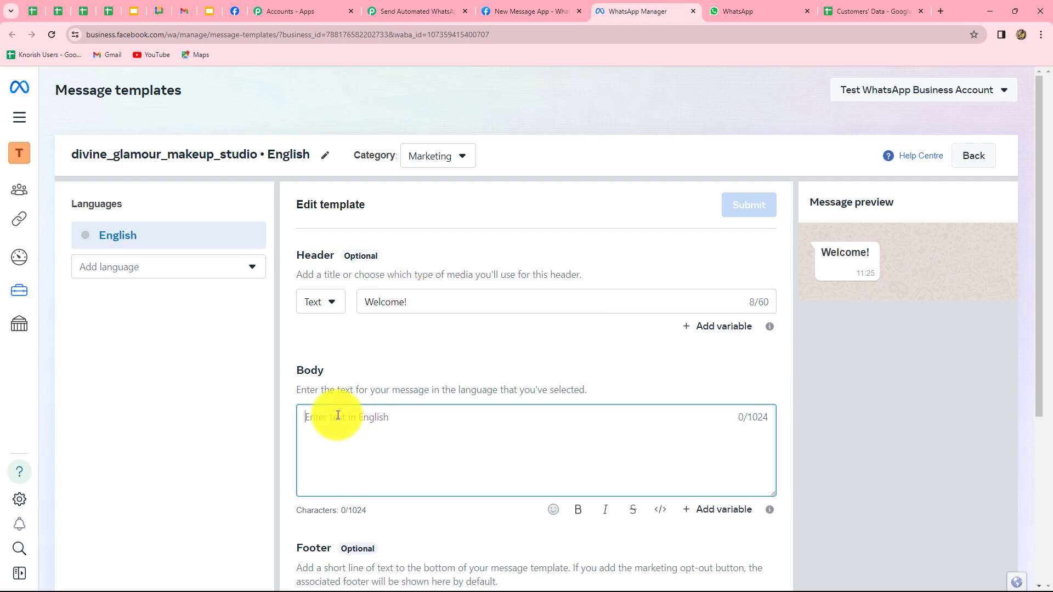
scroll(338, 415, down, 2)
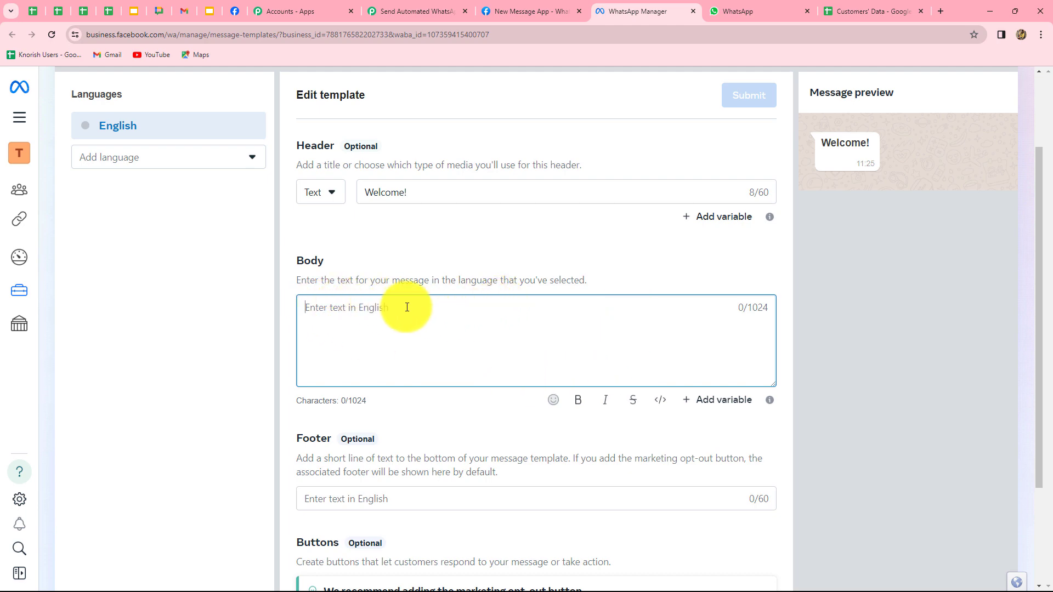
text(Hello, {{1}}  We are glad to connect with you. We have some special offers for you: Enjoy 20% off on all your appointments with us. Check out our website to know more about our services and specializations.  *Regards, Divine Glamour Make-Up Studio.*)
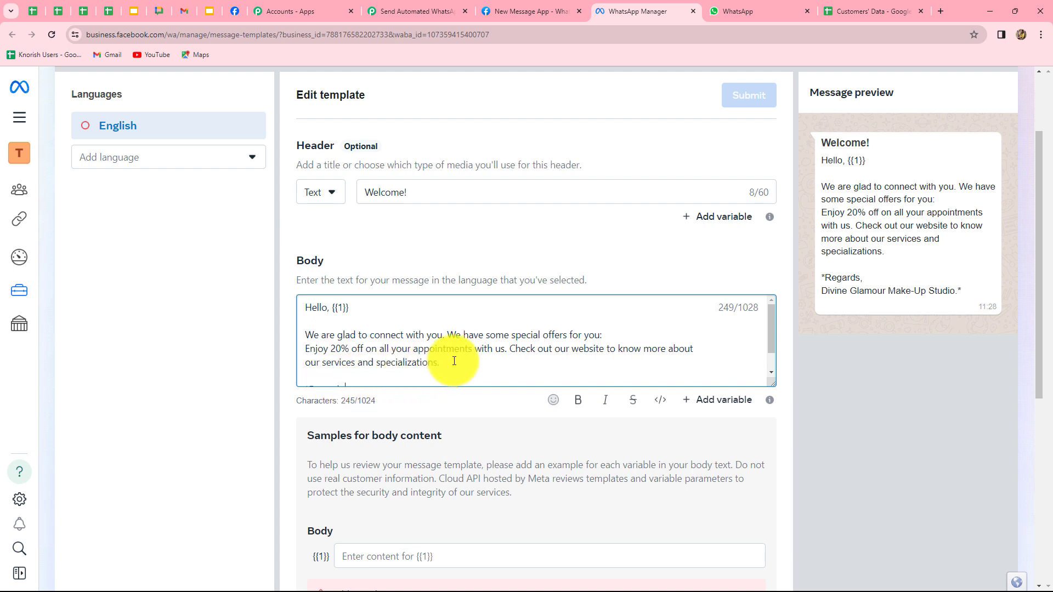
scroll(454, 360, down, 1)
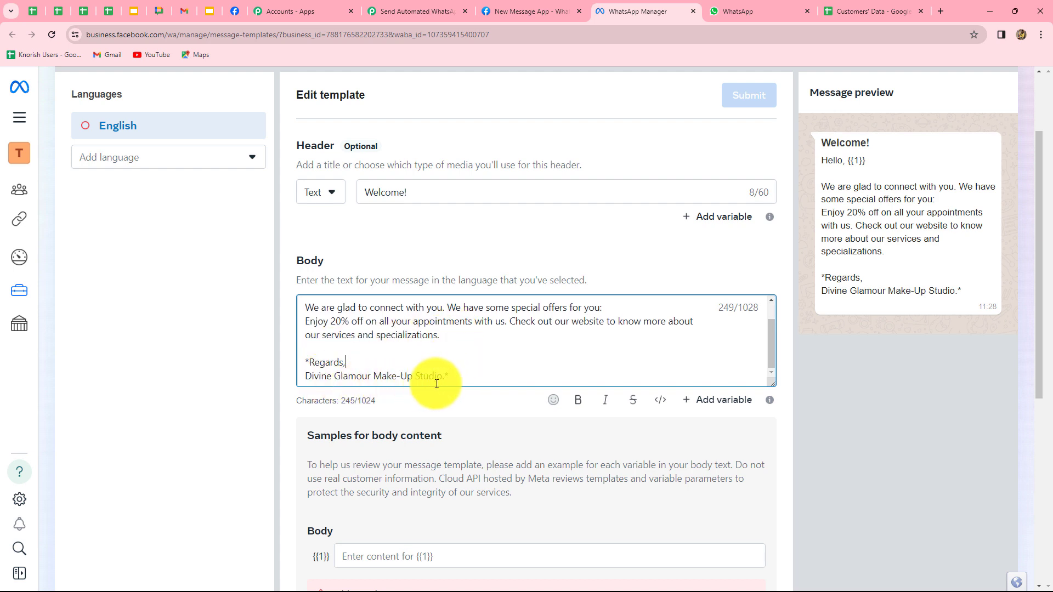
scroll(471, 372, up, 1)
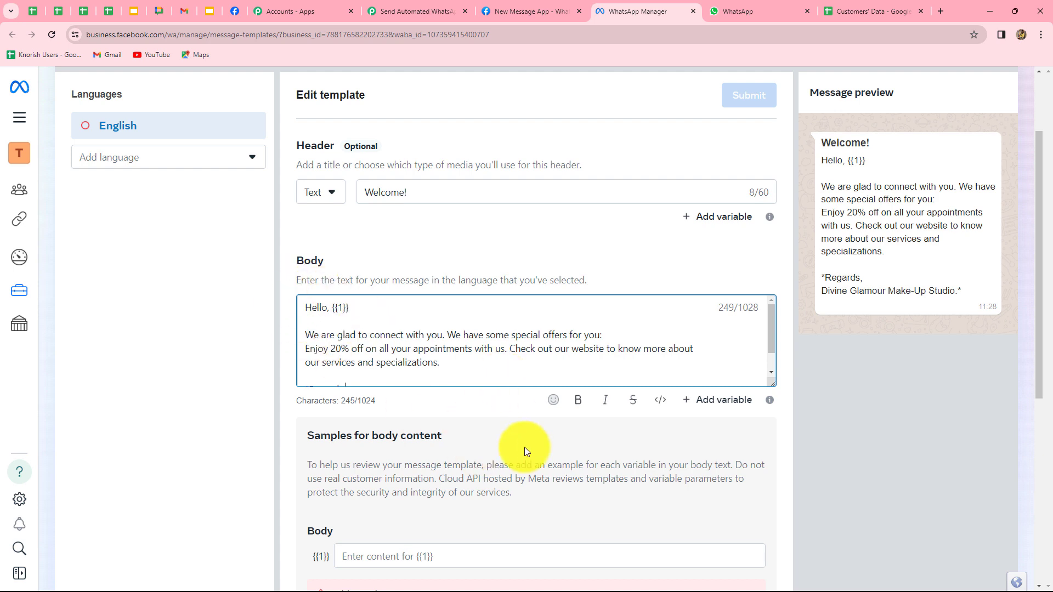
scroll(525, 447, down, 4)
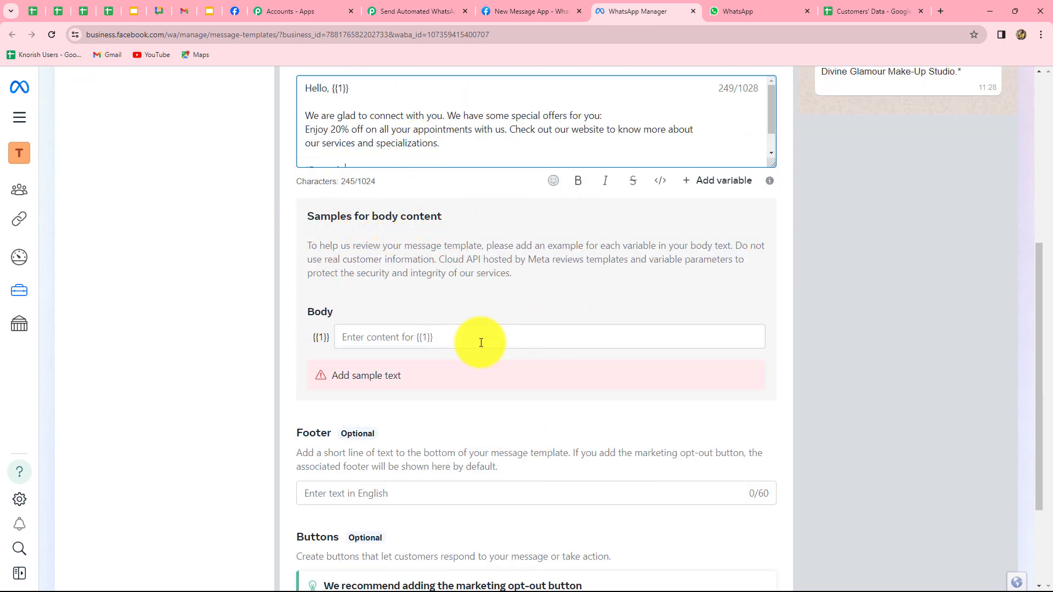
scroll(475, 385, up, 4)
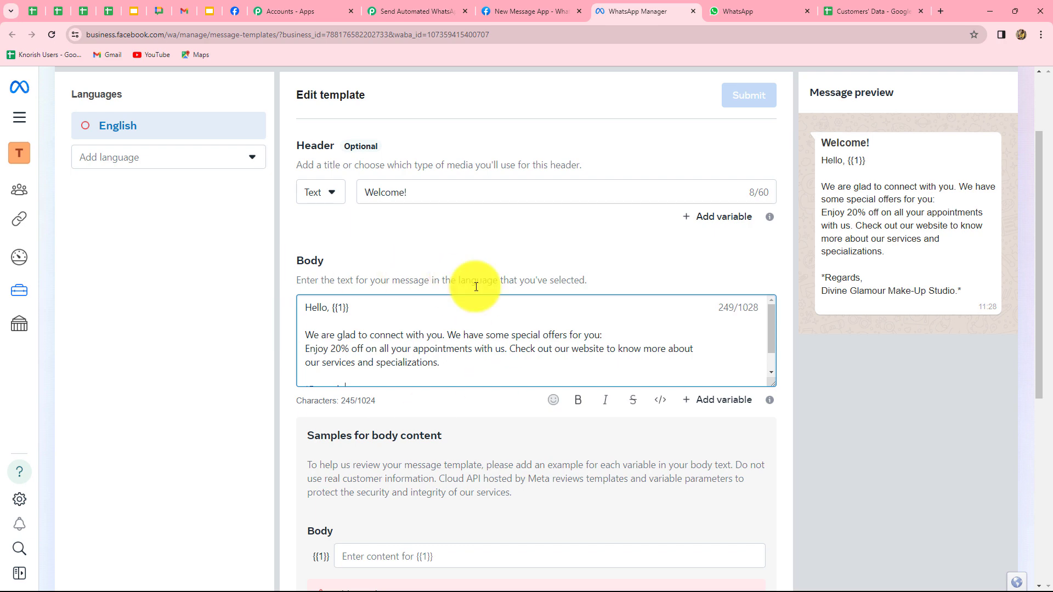
scroll(585, 537, down, 3)
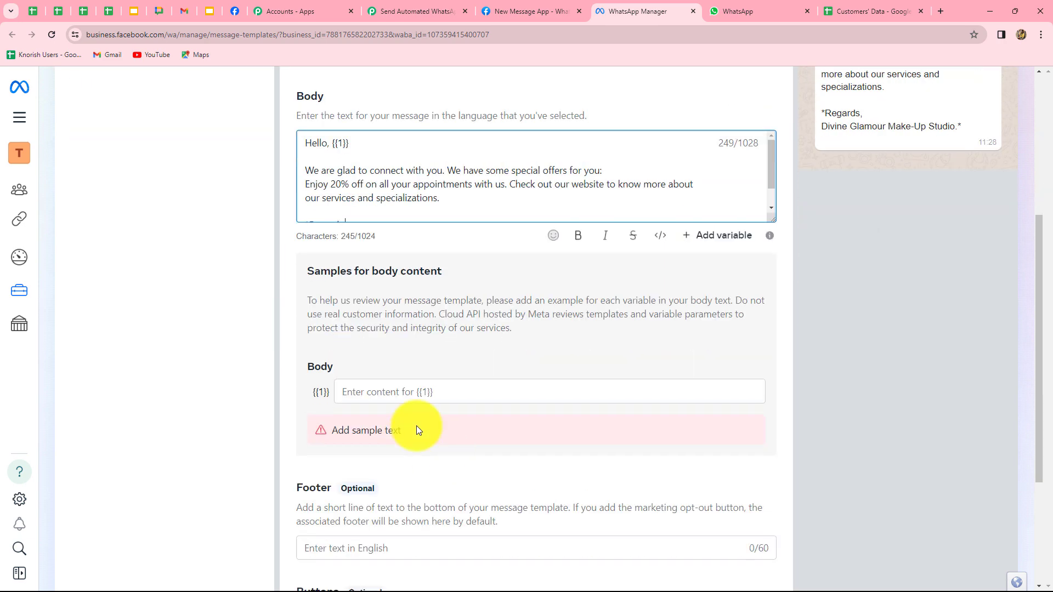
Enter 'Dummy' as the sample value for body variable {{1}}, then bring up the button types
click(392, 391)
text(D)
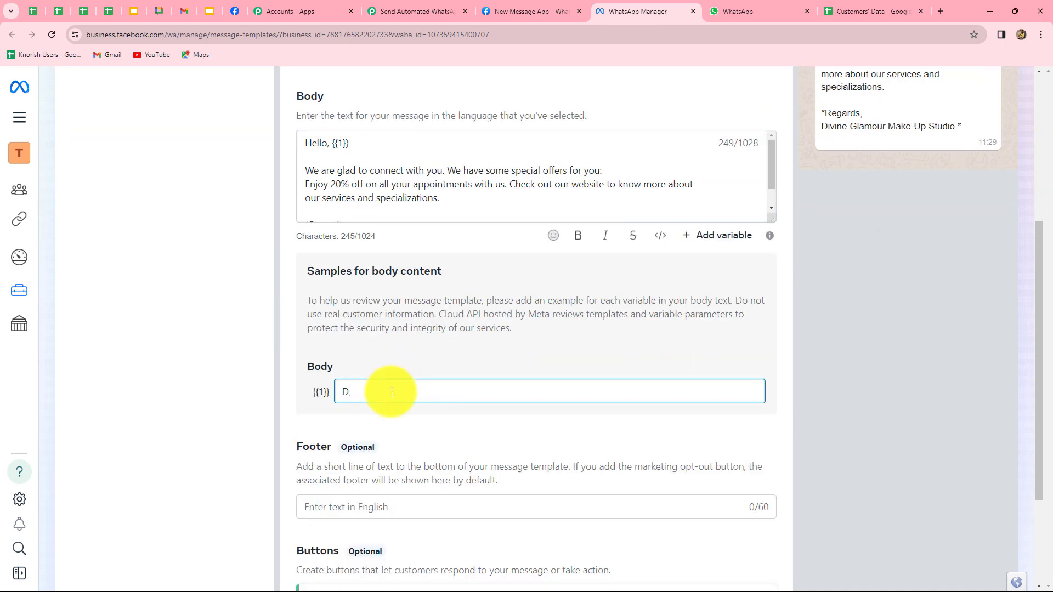
text(ummy)
click(537, 463)
scroll(483, 428, down, 3)
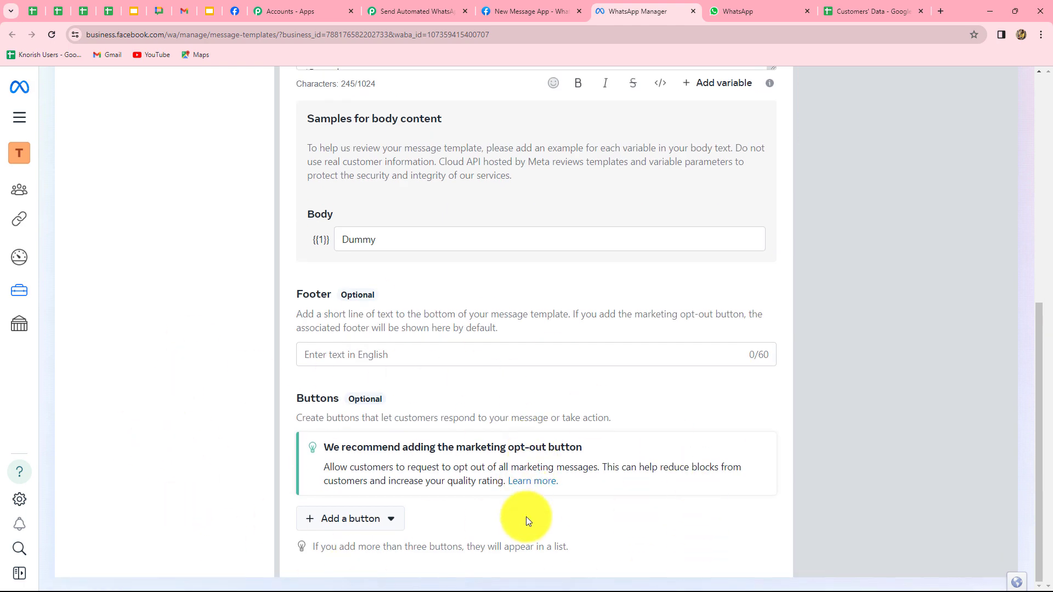
click(351, 524)
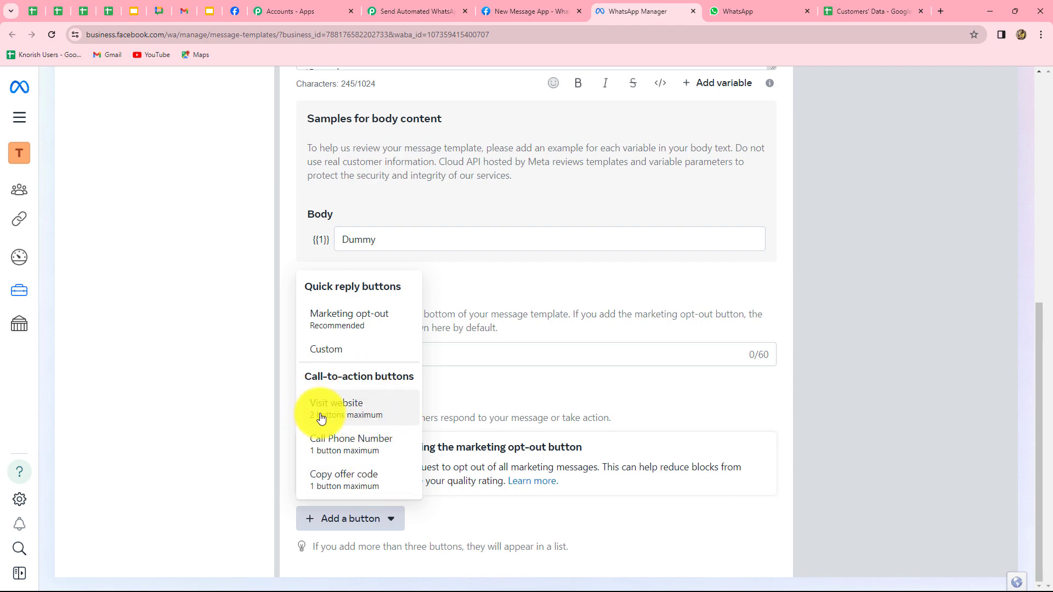
click(357, 416)
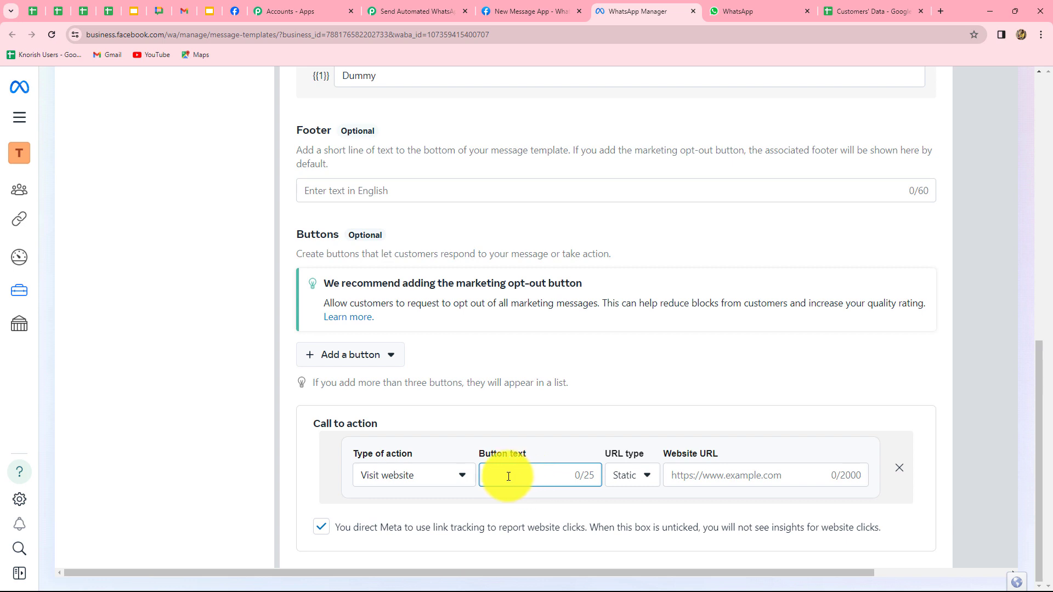
text(visit our website!)
click(635, 480)
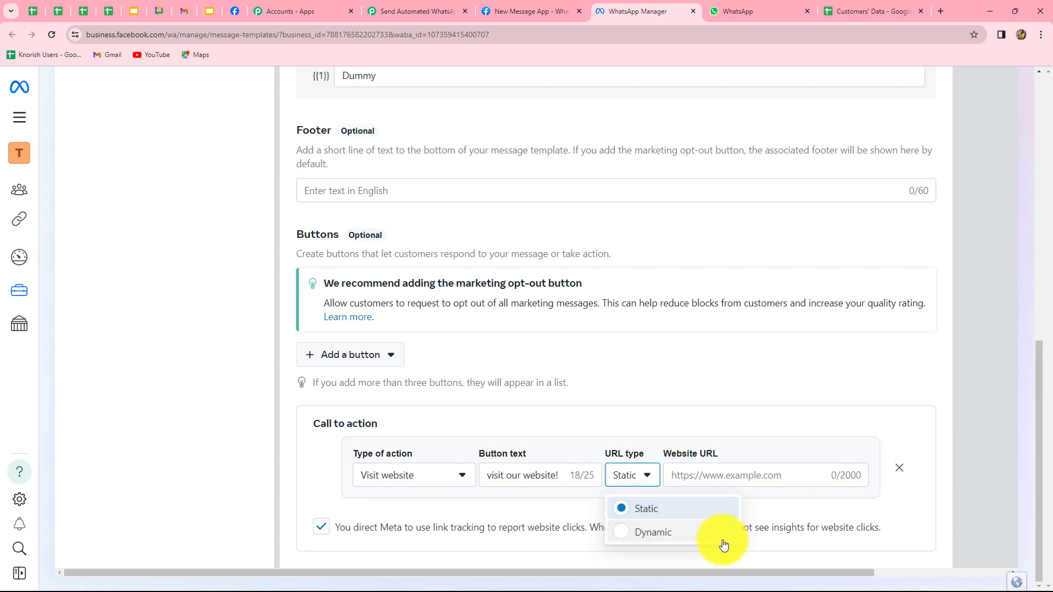
click(643, 516)
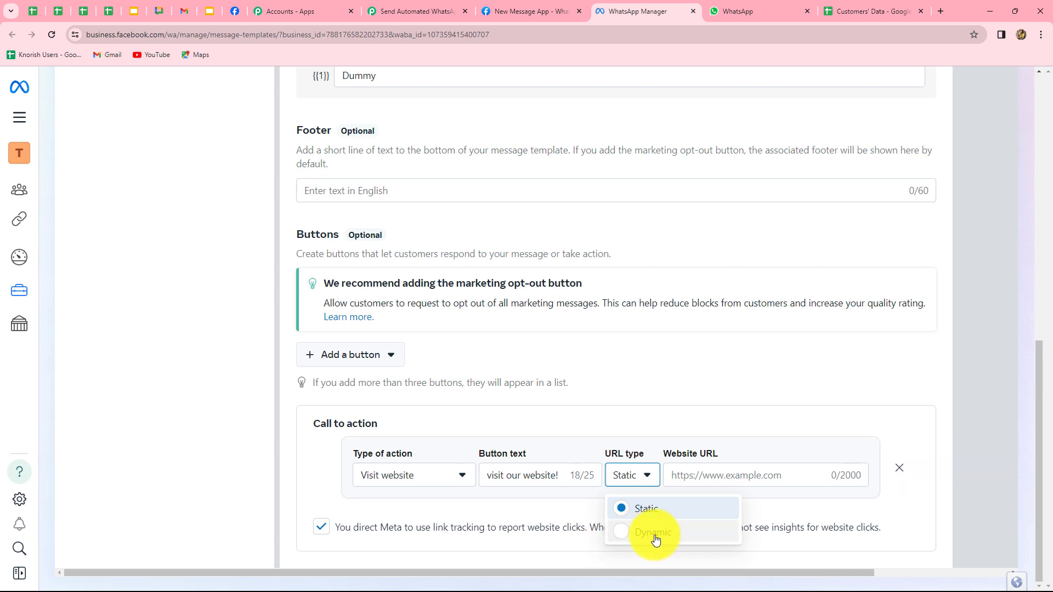
click(685, 473)
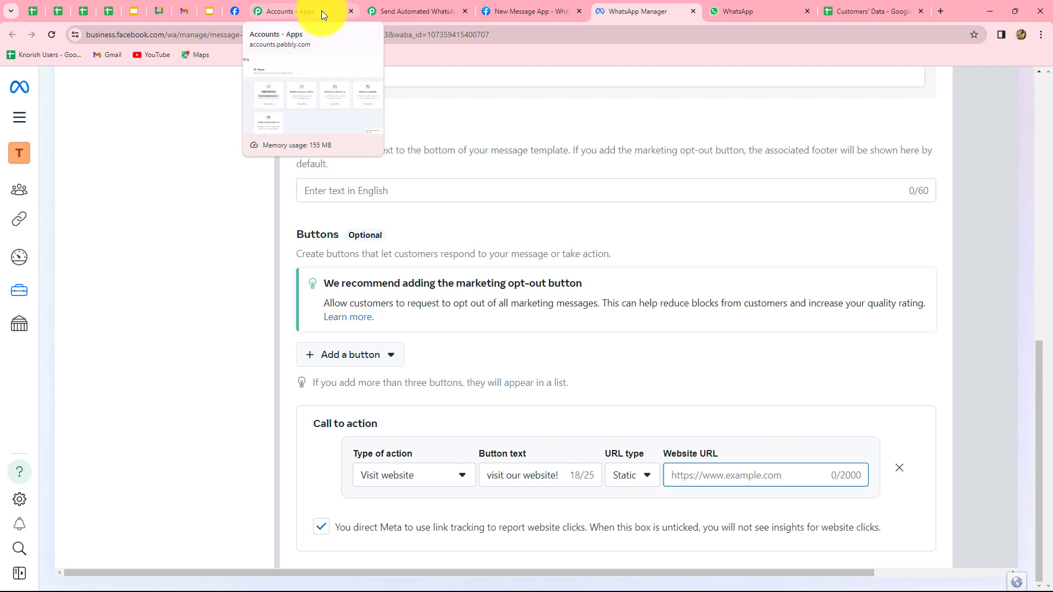
click(322, 11)
click(159, 34)
key(ctrl+c)
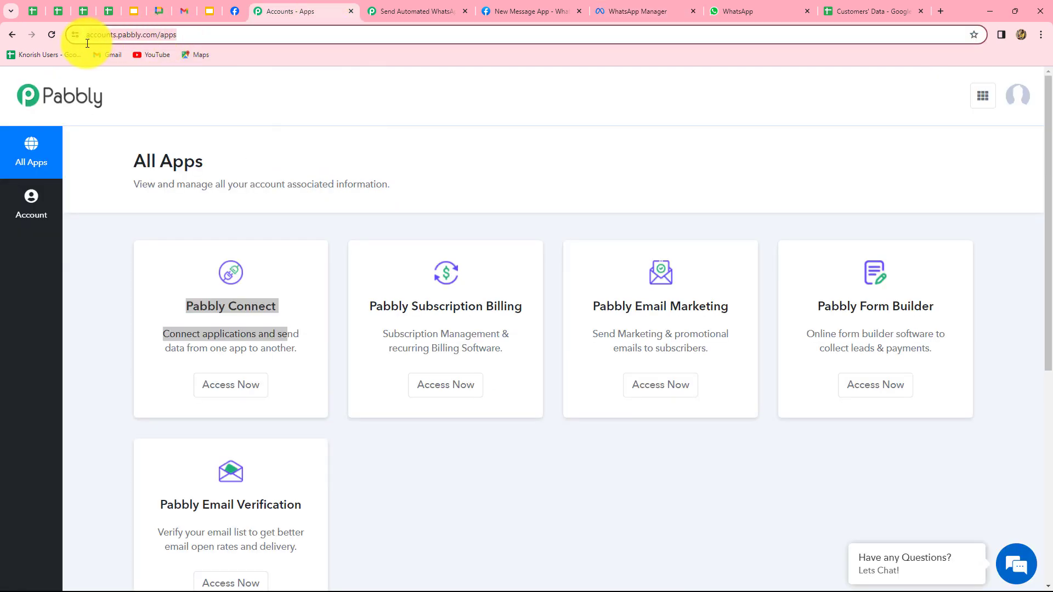
click(636, 11)
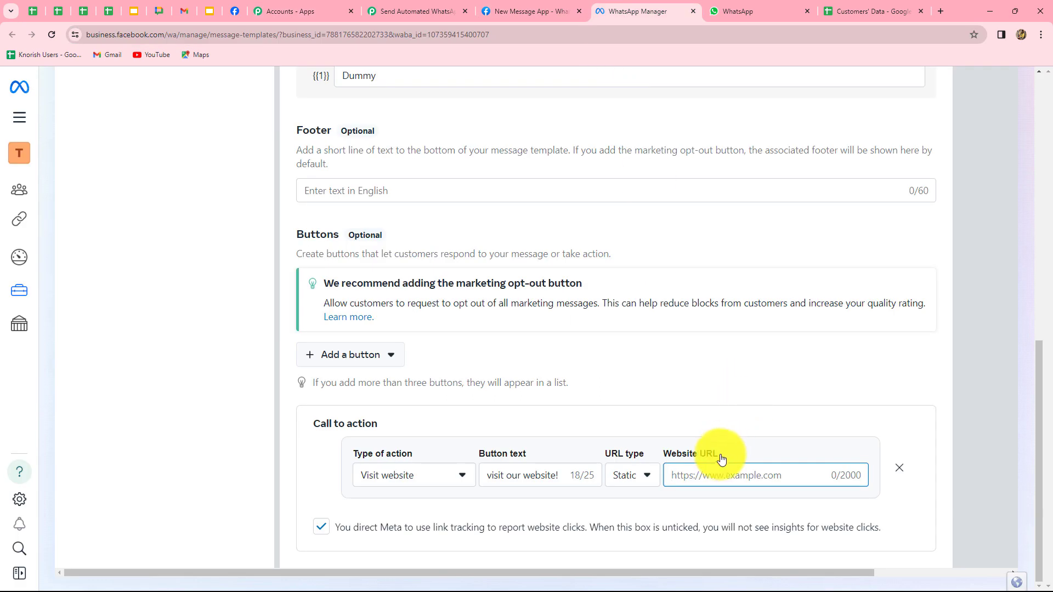
key(ctrl+v)
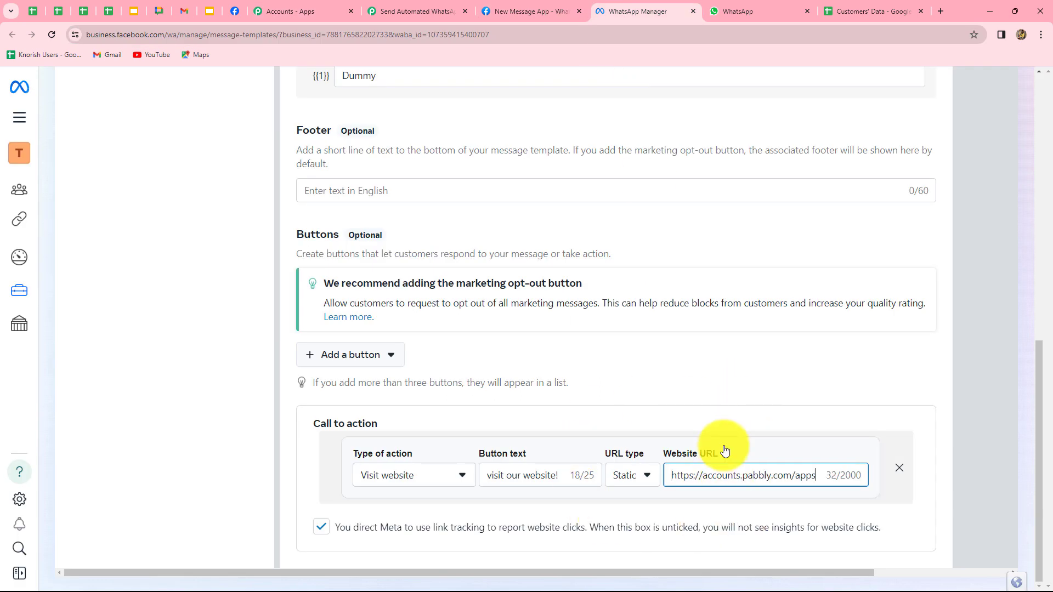
click(365, 366)
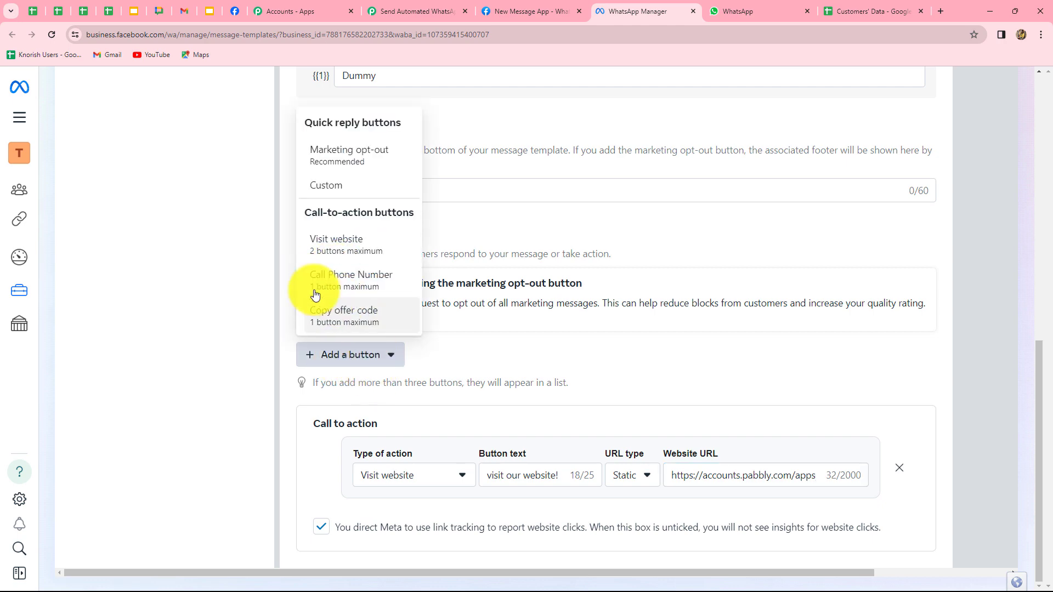
Add a Call Phone Number button 'Call Us Now!' with country IN +91 and the studio's phone number
click(352, 284)
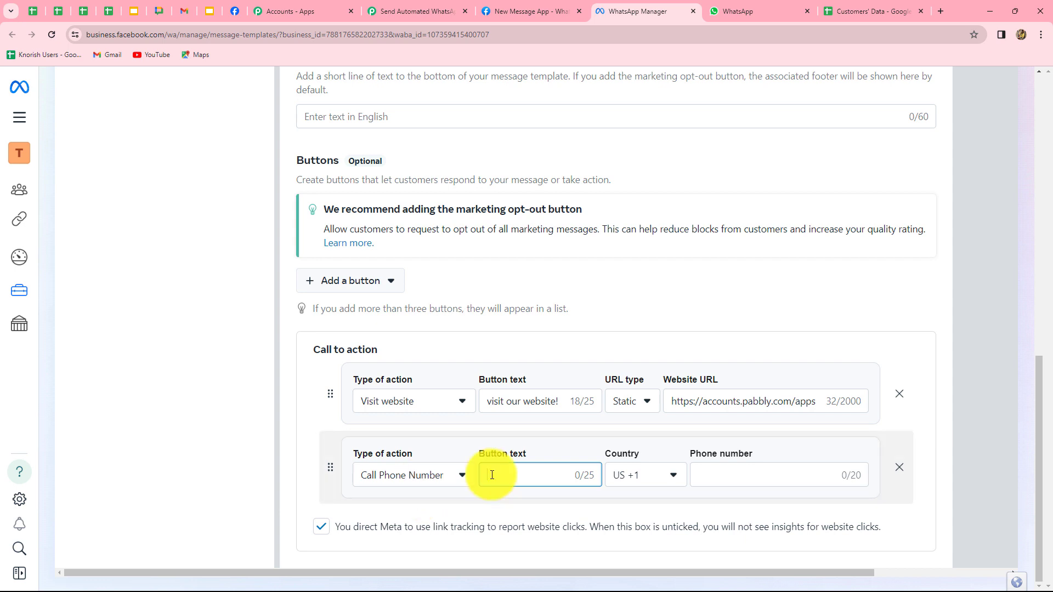
text(Call Us Now!)
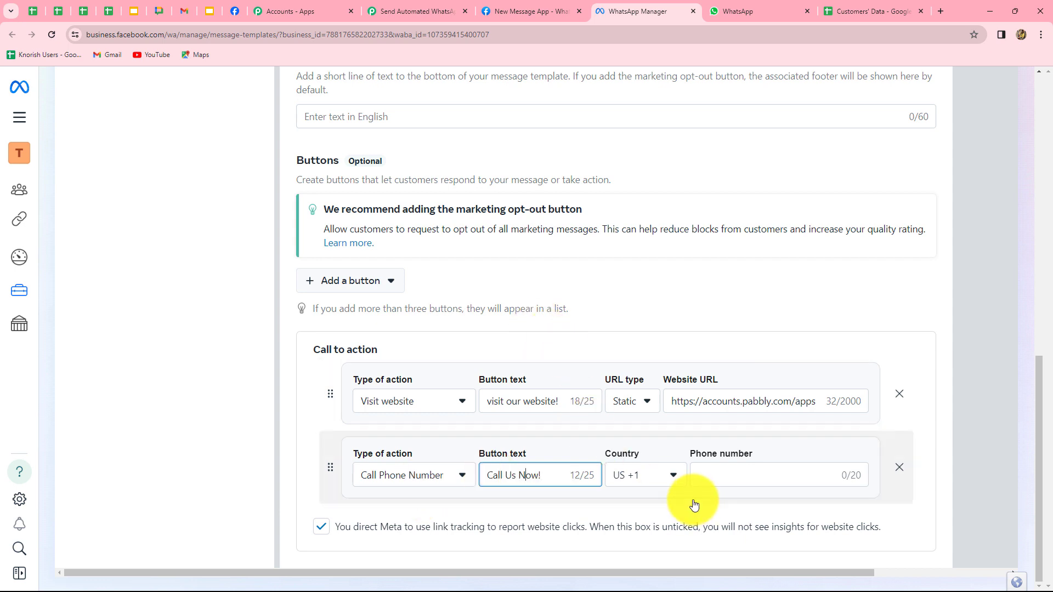
click(661, 477)
text(ind)
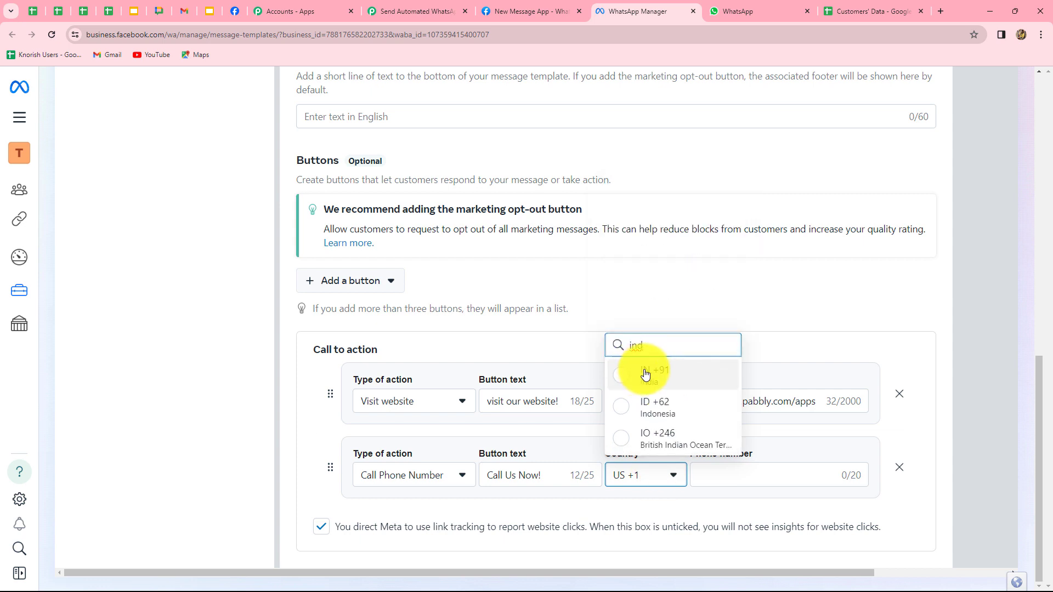
click(662, 387)
click(723, 471)
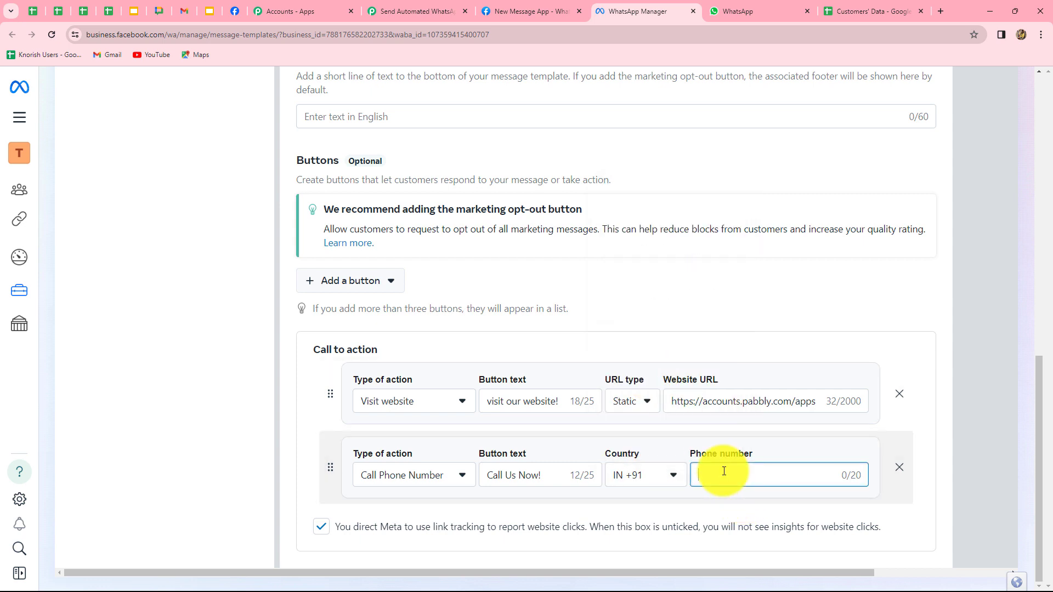
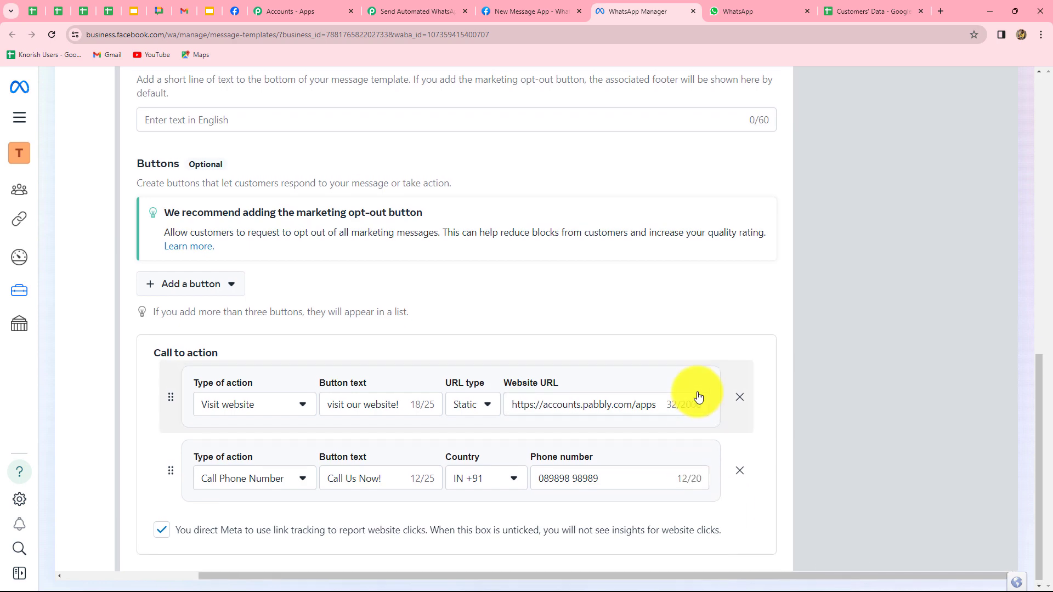
scroll(695, 395, up, 15)
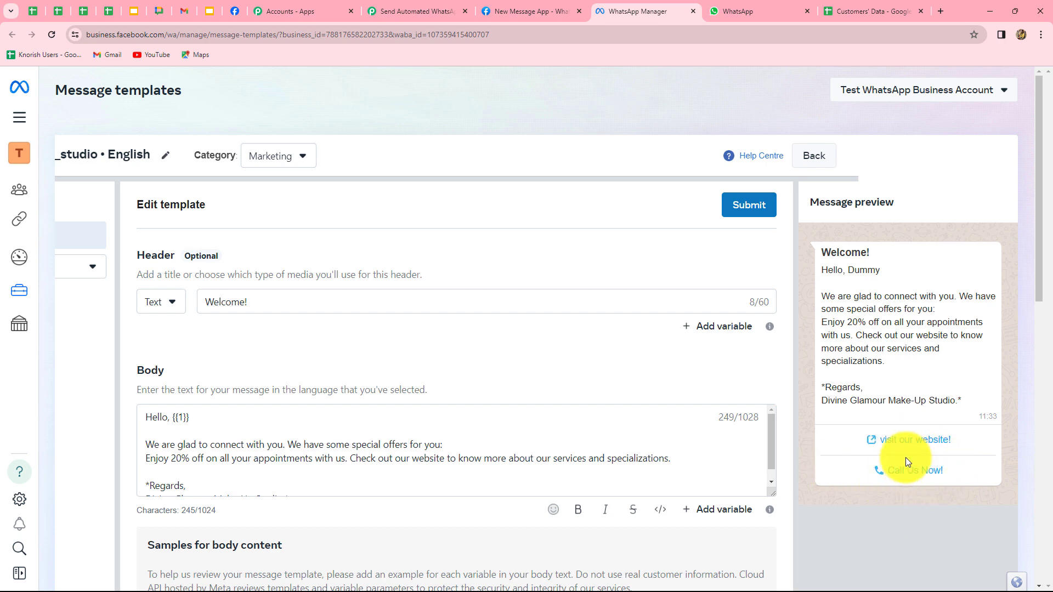
Submit the divine_glamour_makeup_studio template, confirm the English version, and dismiss the notice
click(749, 213)
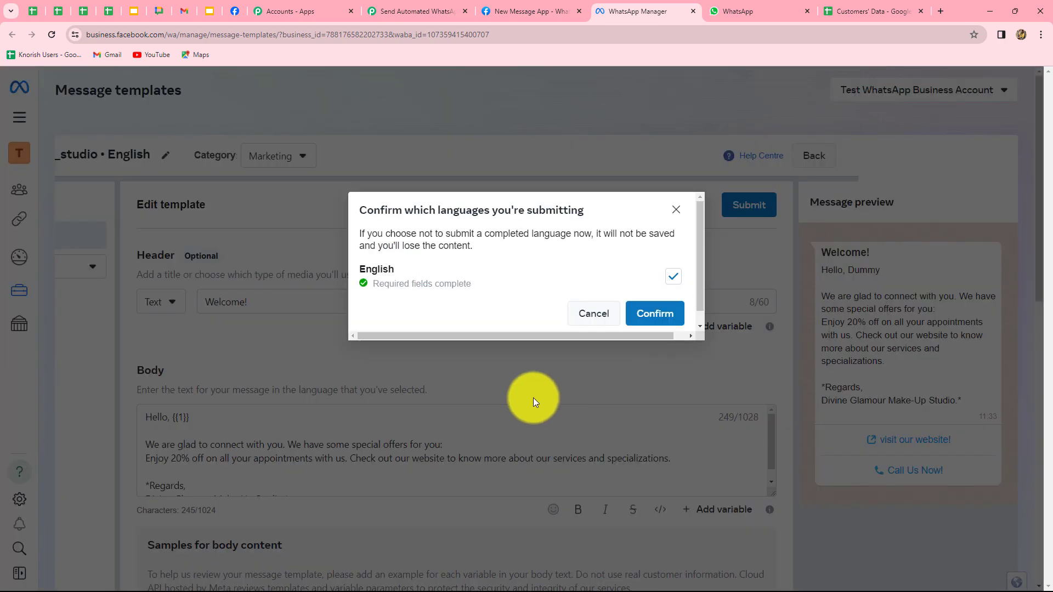
click(650, 312)
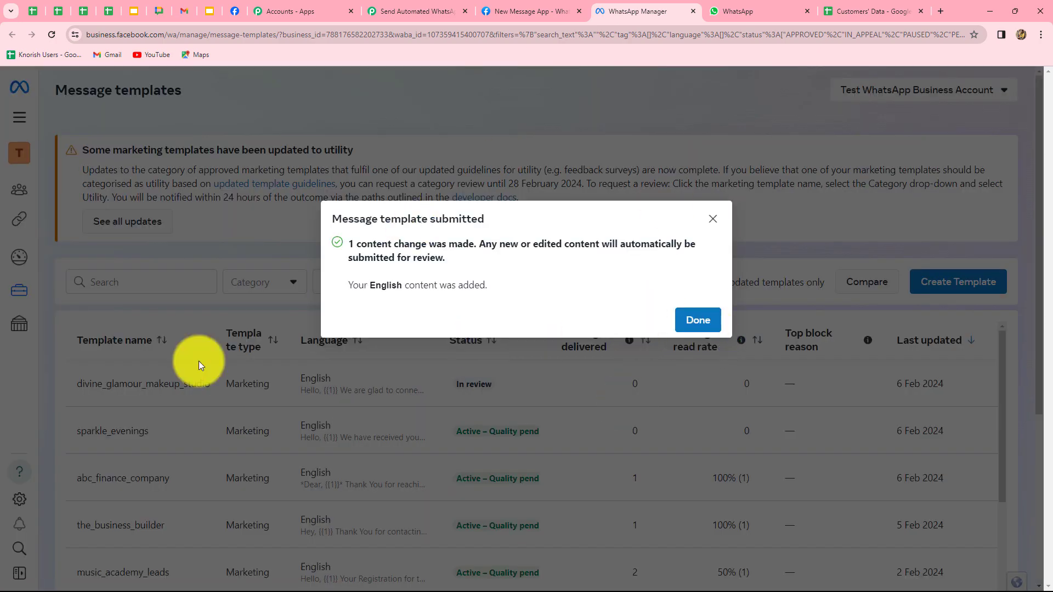
click(697, 322)
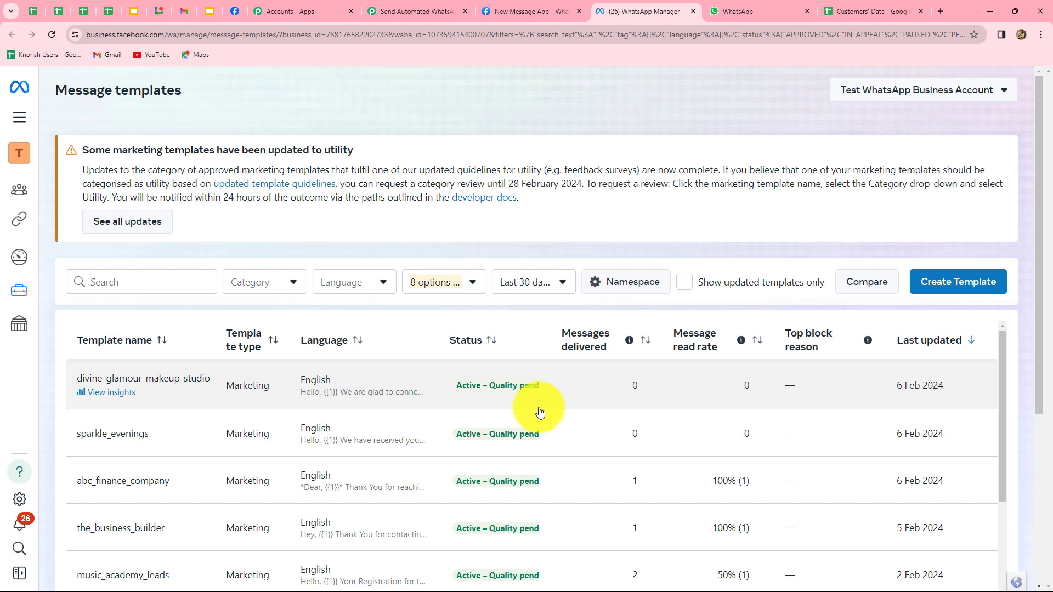
click(406, 9)
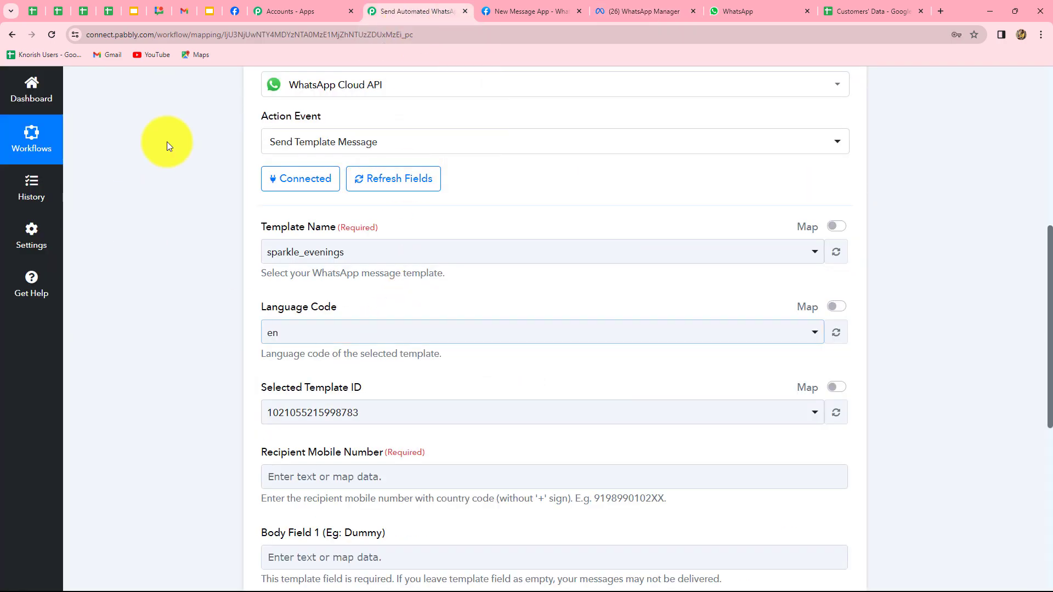
click(367, 258)
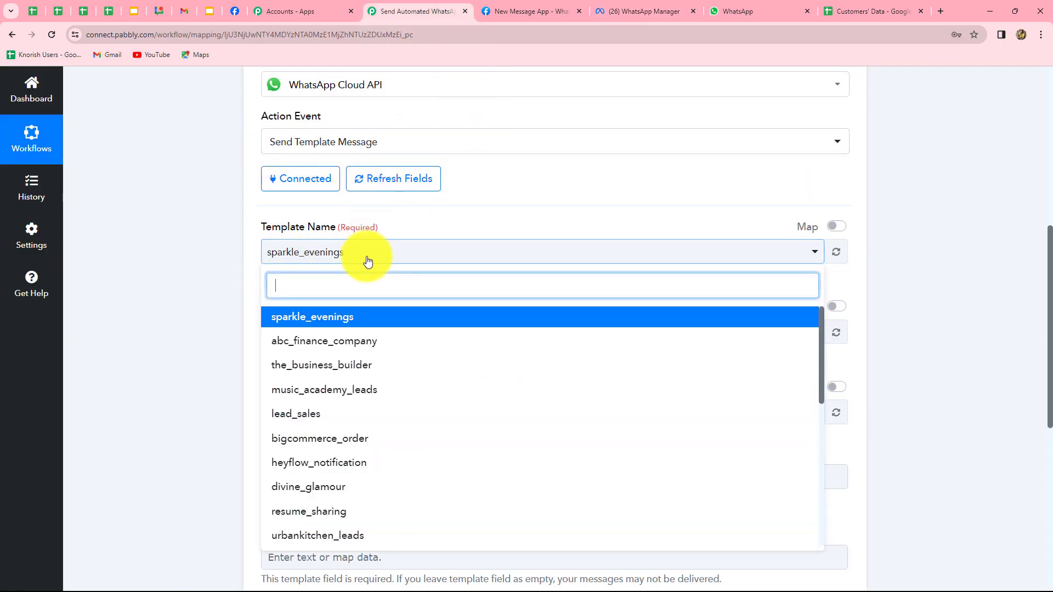
click(834, 256)
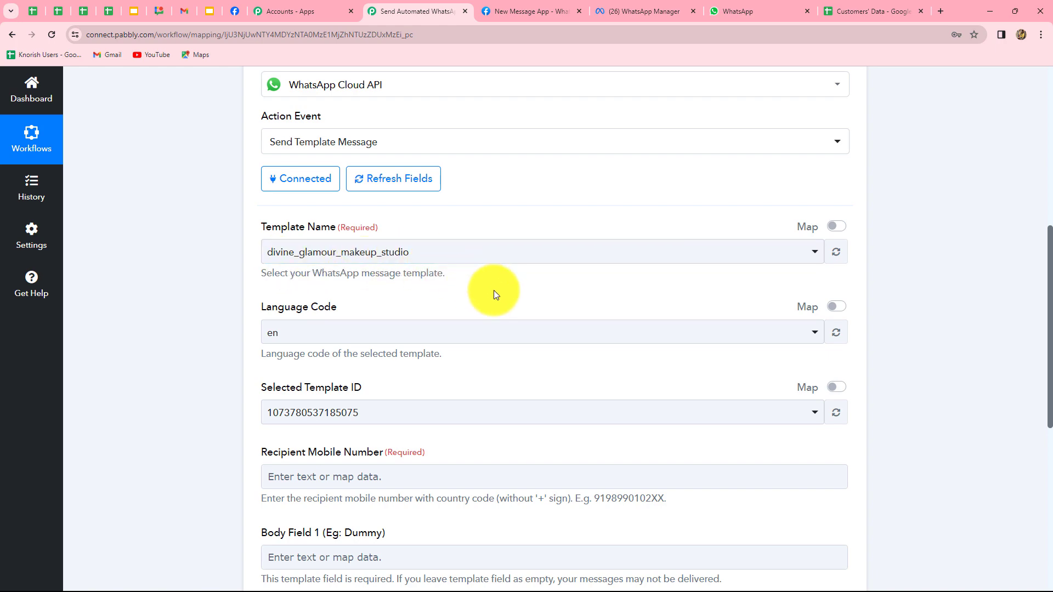
scroll(493, 296, down, 3)
scroll(224, 167, up, 2)
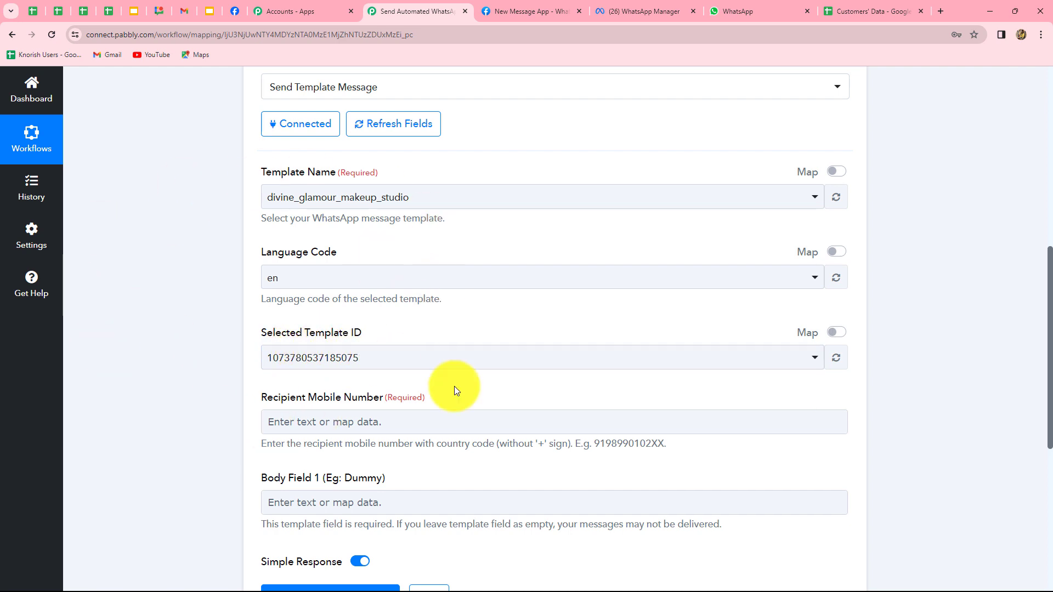
scroll(191, 253, down, 4)
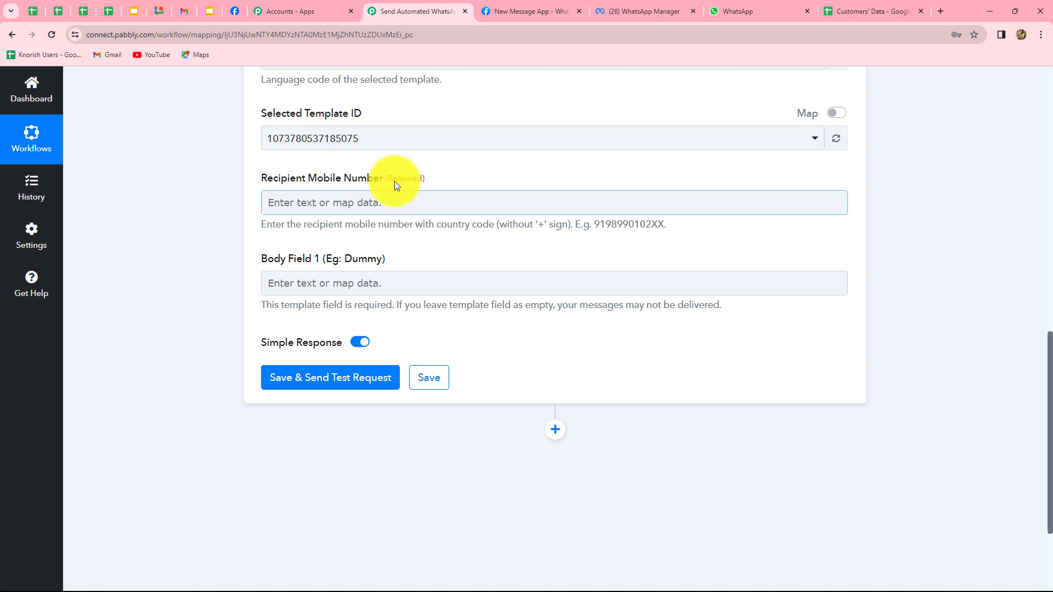
Map Recipient Mobile Number to '1. WhatsApp Number' from the Google Sheets trigger row
click(425, 201)
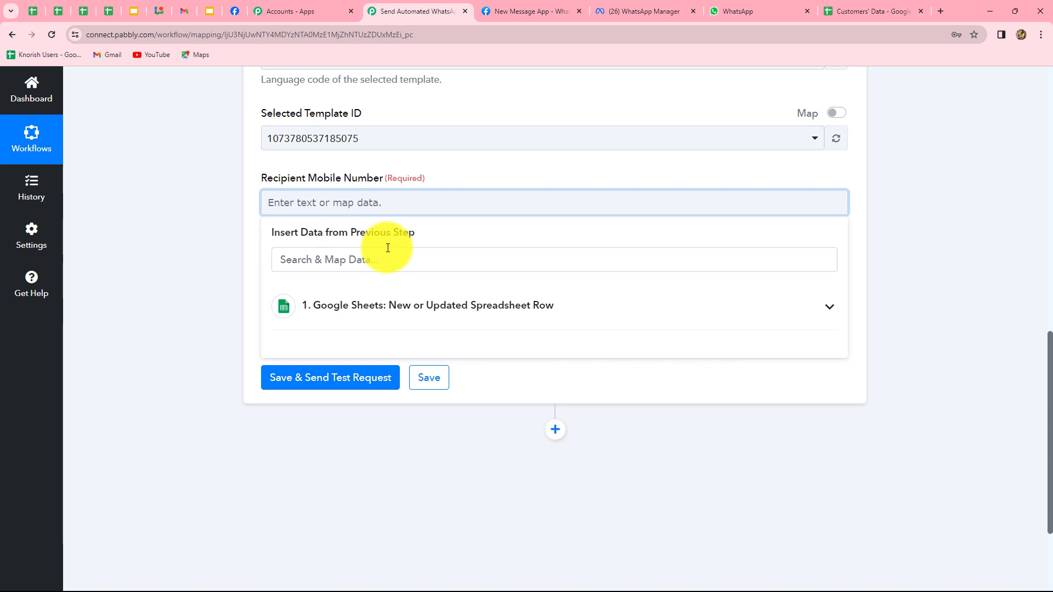
click(376, 306)
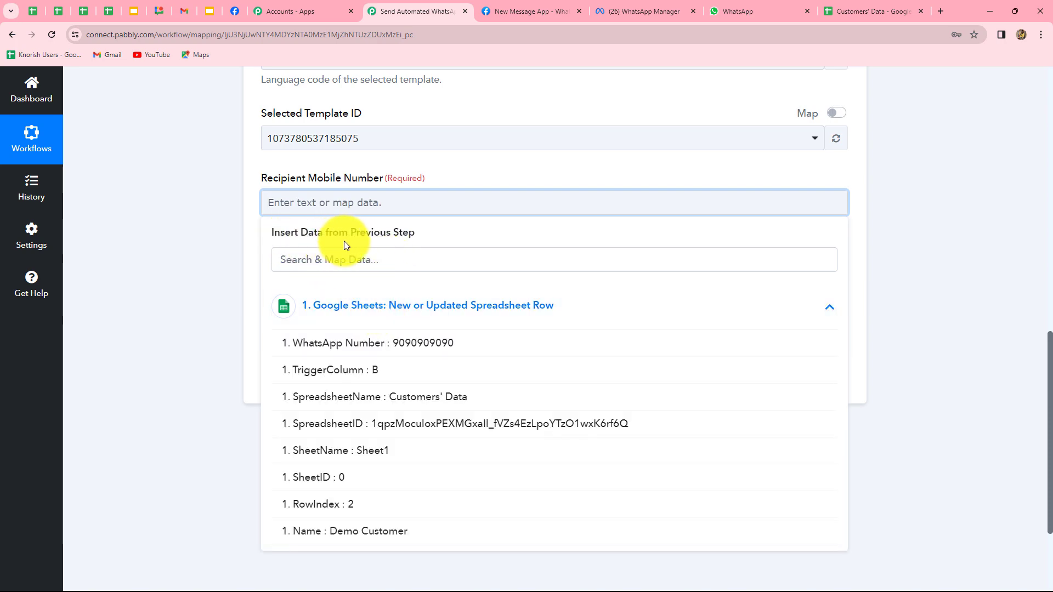
scroll(433, 522, down, 1)
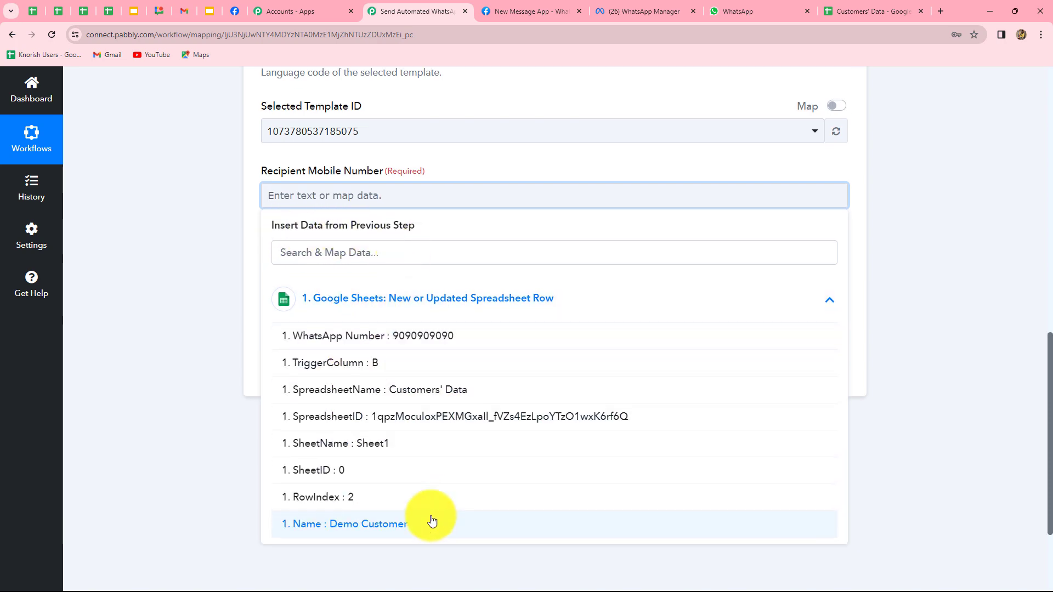
scroll(432, 522, down, 3)
scroll(430, 517, up, 3)
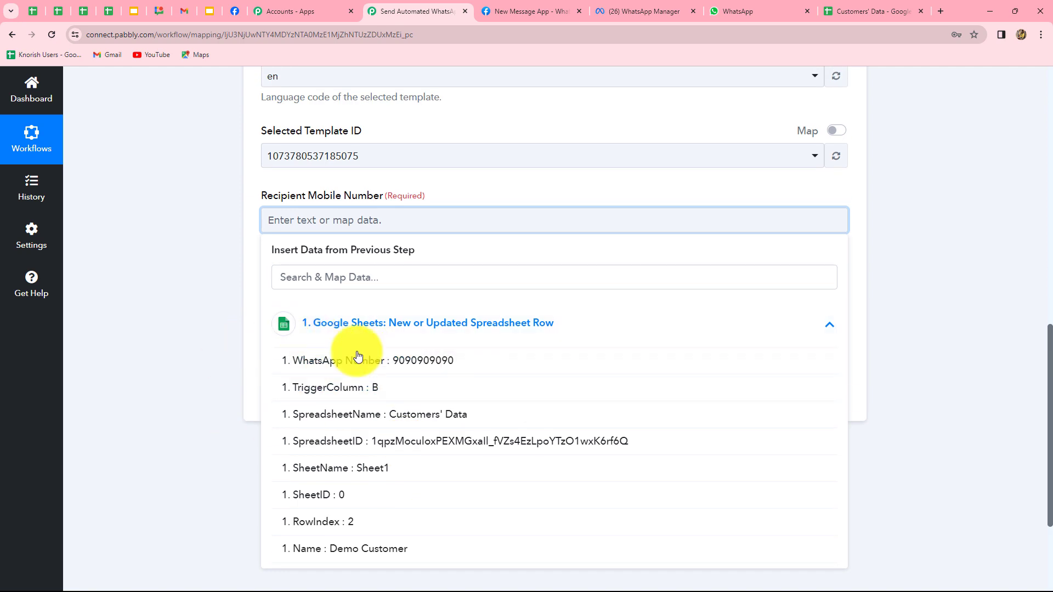
click(442, 362)
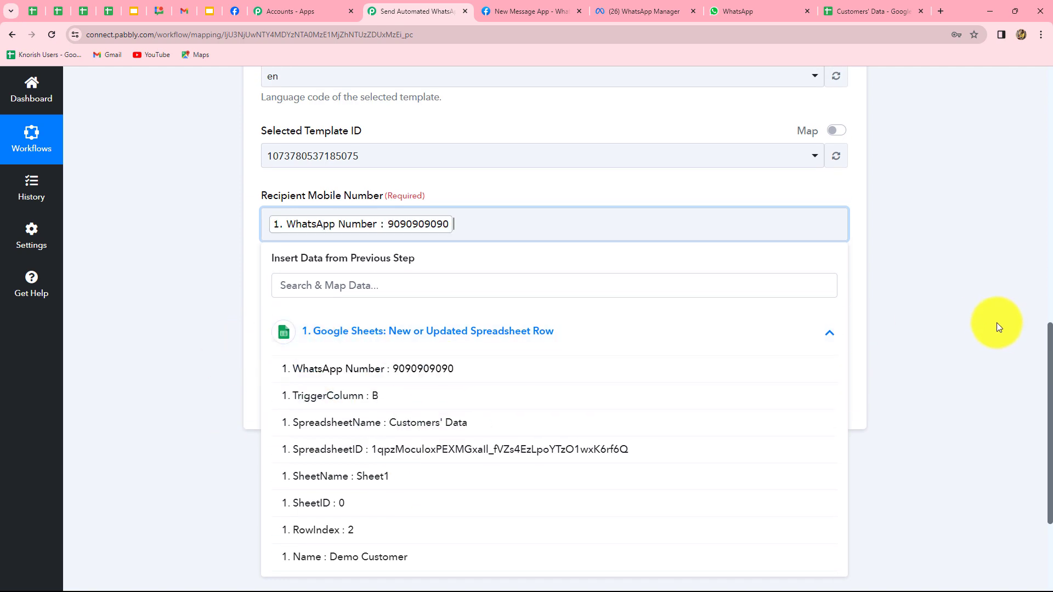
click(997, 327)
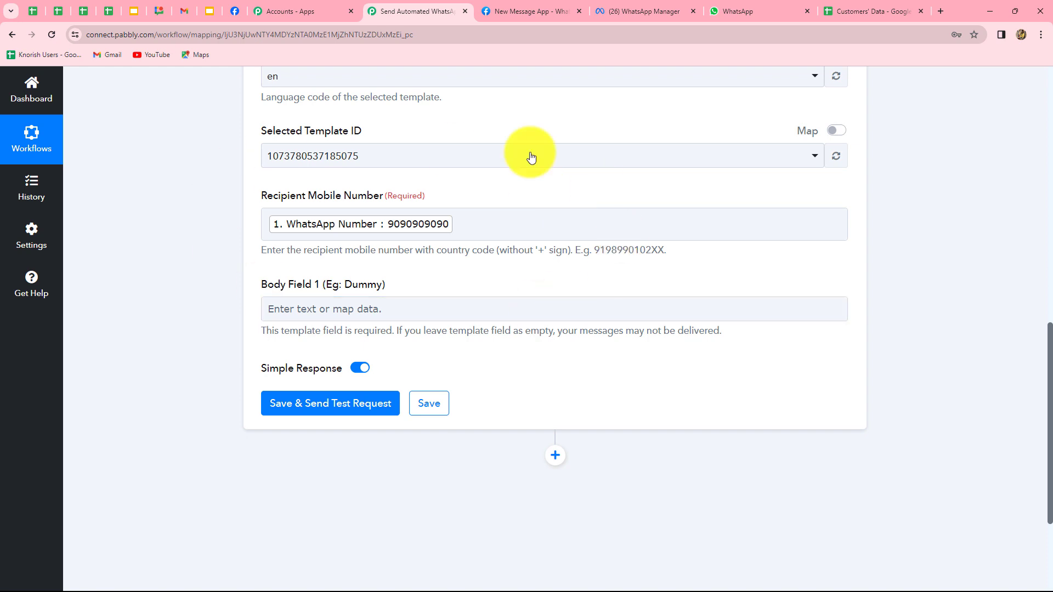
click(549, 307)
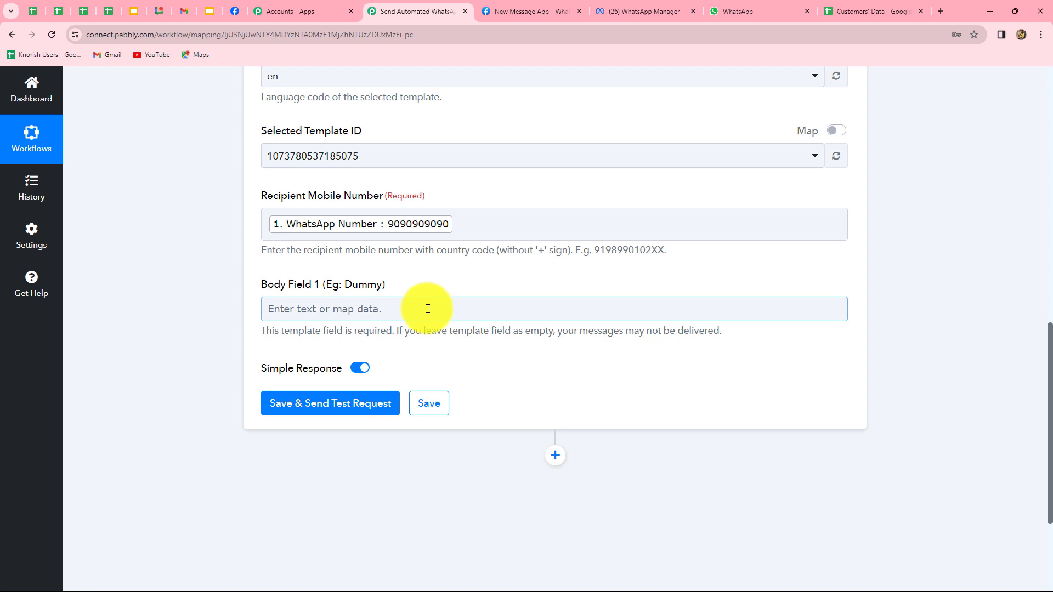
scroll(428, 309, down, 3)
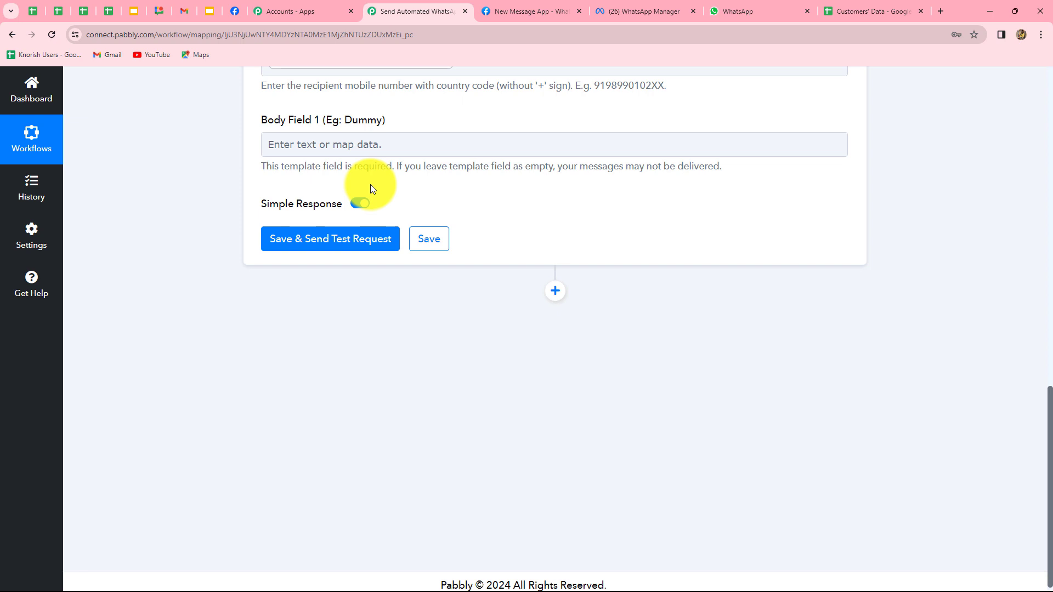
Map Body Field 1 to the Google Sheets row's '1. Name' field
click(355, 144)
click(356, 144)
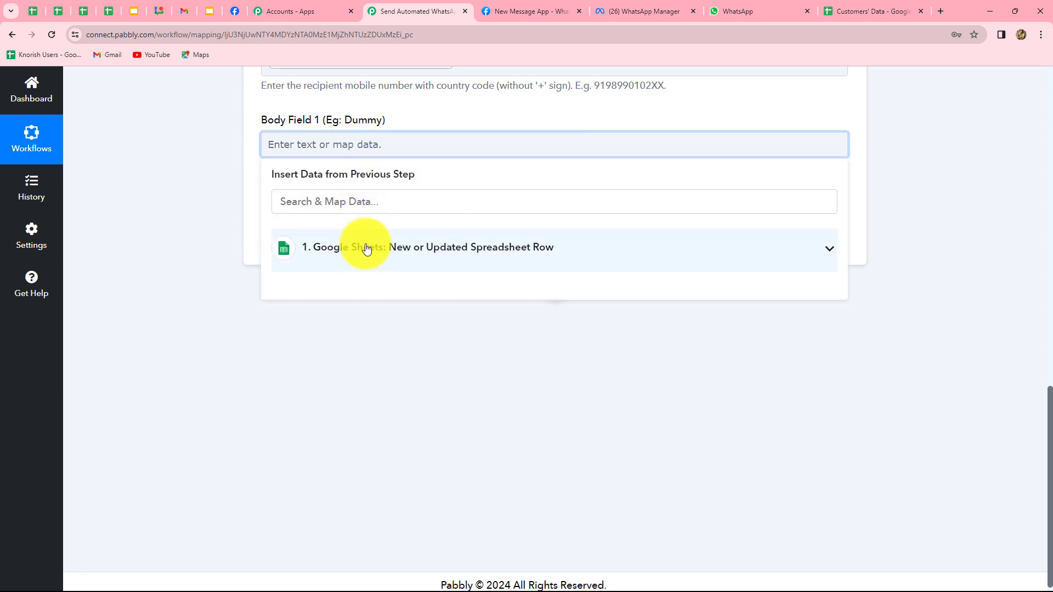
click(364, 247)
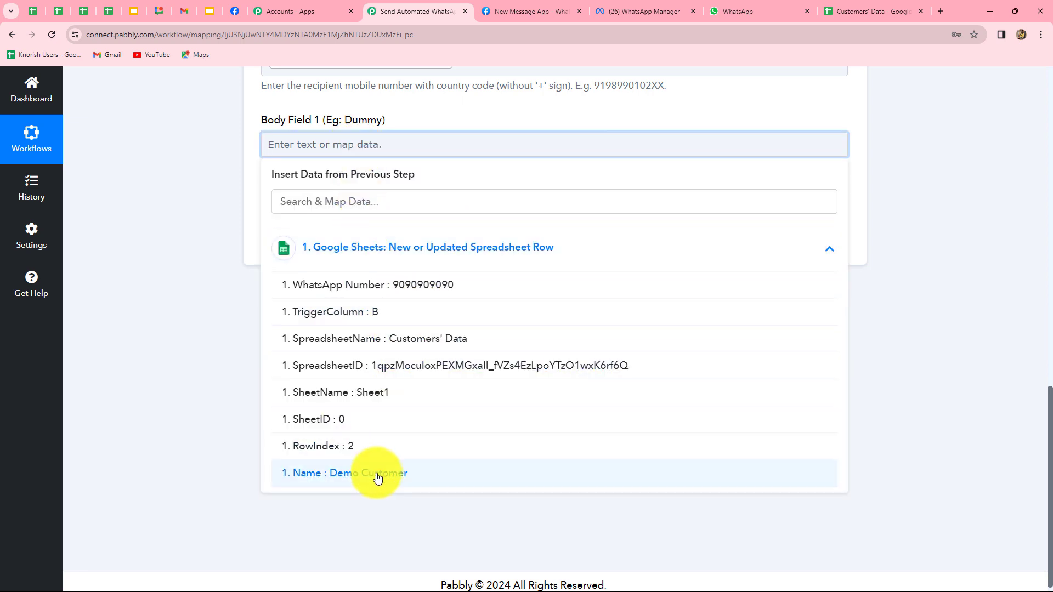
click(376, 475)
click(896, 349)
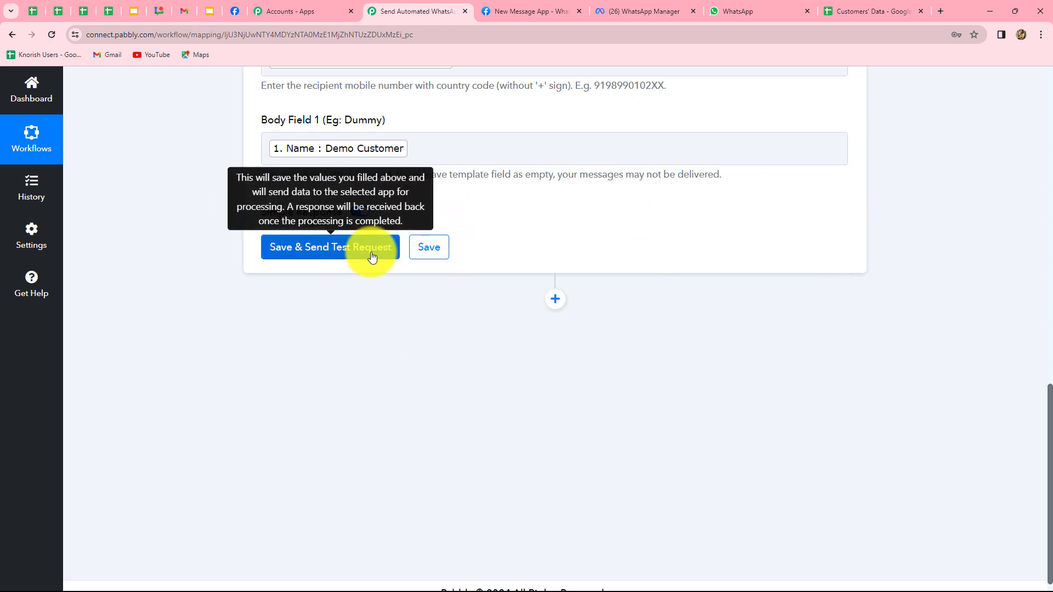
scroll(554, 439, up, 3)
Check the customer rows in Customers' Data, then start replacing the recipient with a fixed test number
click(887, 13)
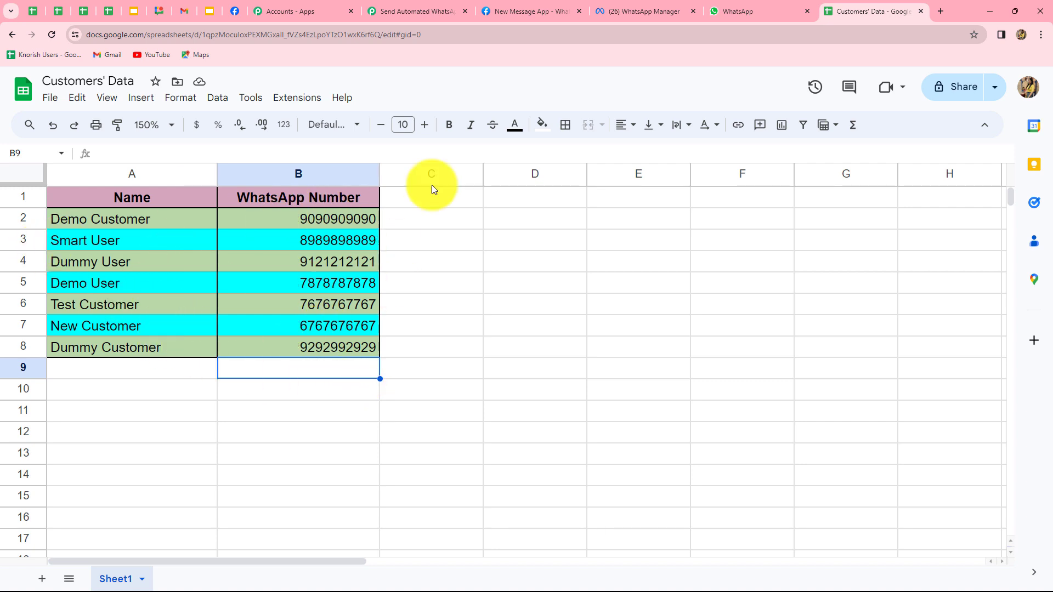
click(422, 12)
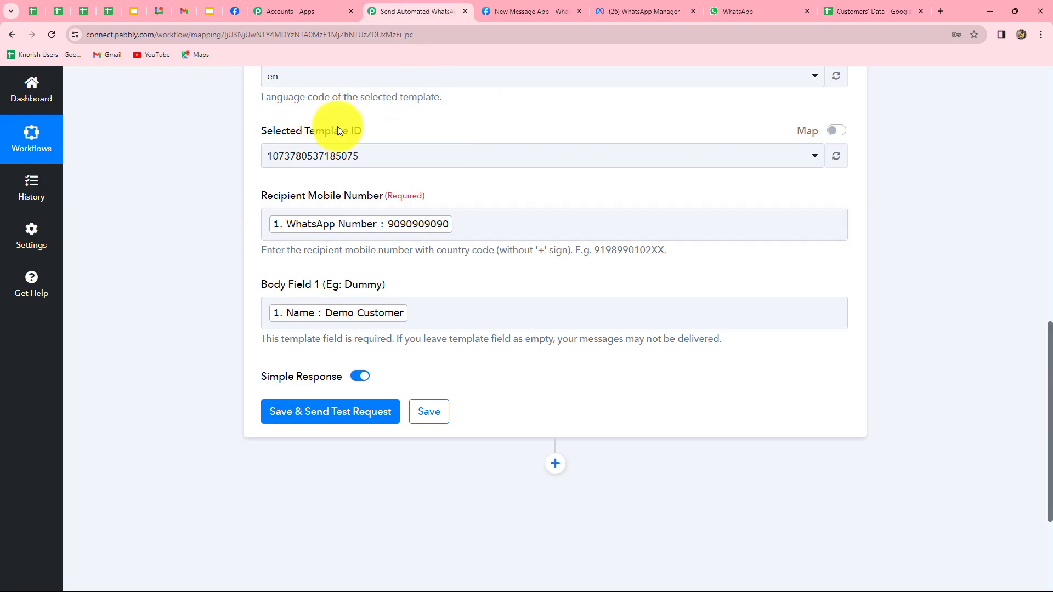
click(468, 225)
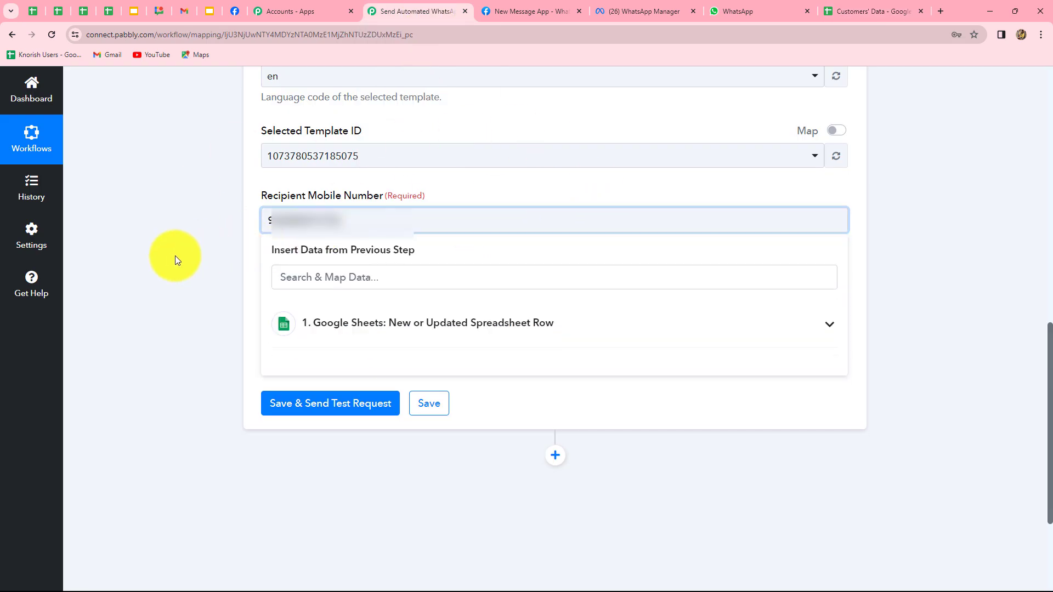
Save the WhatsApp step and send a test template message, confirming the response status reads 'accepted'
click(175, 255)
click(304, 411)
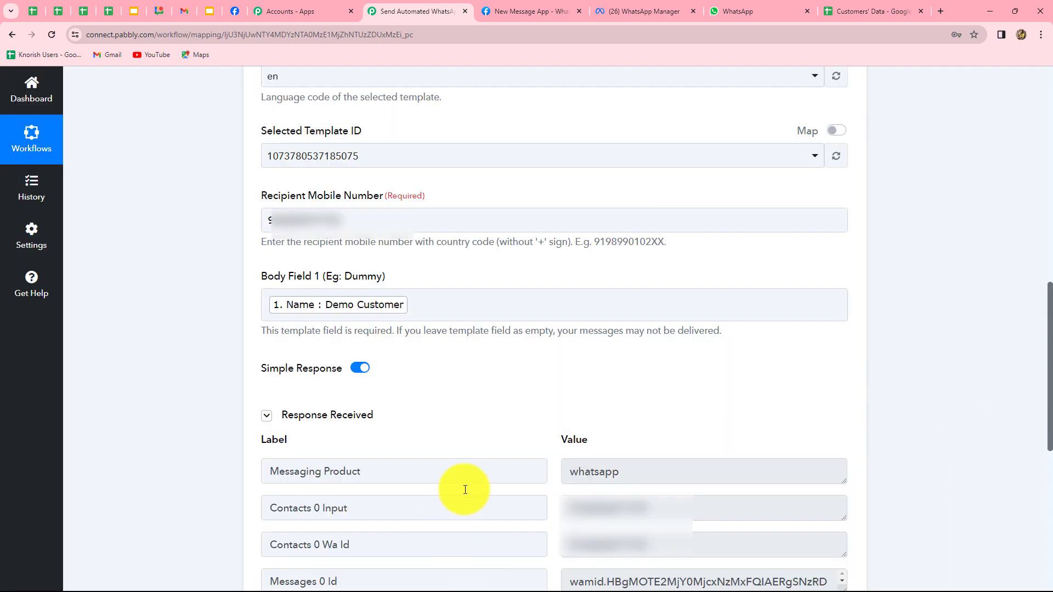
scroll(929, 428, down, 4)
click(665, 404)
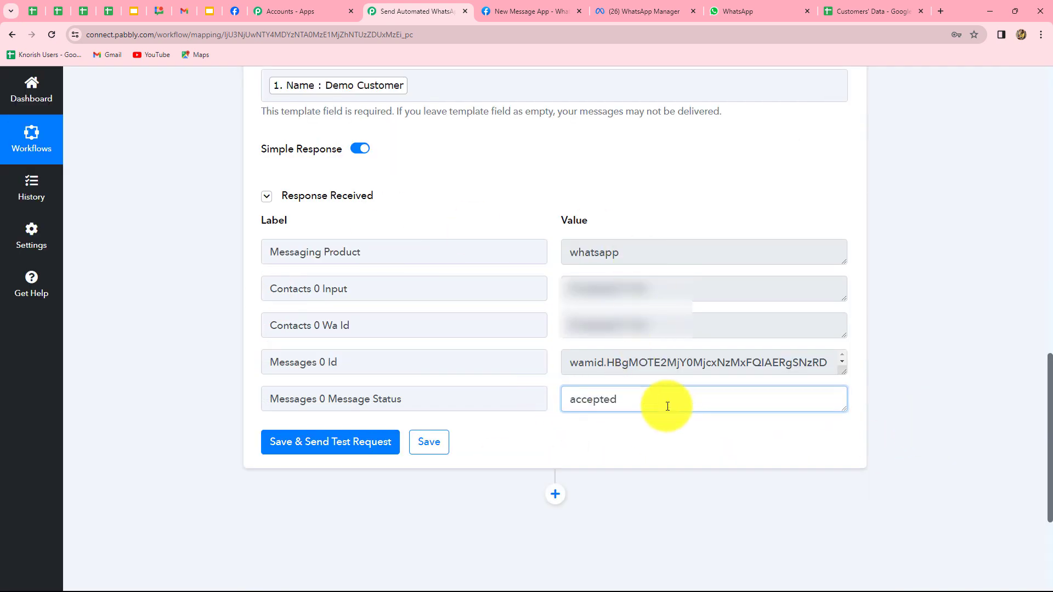
double_click(673, 407)
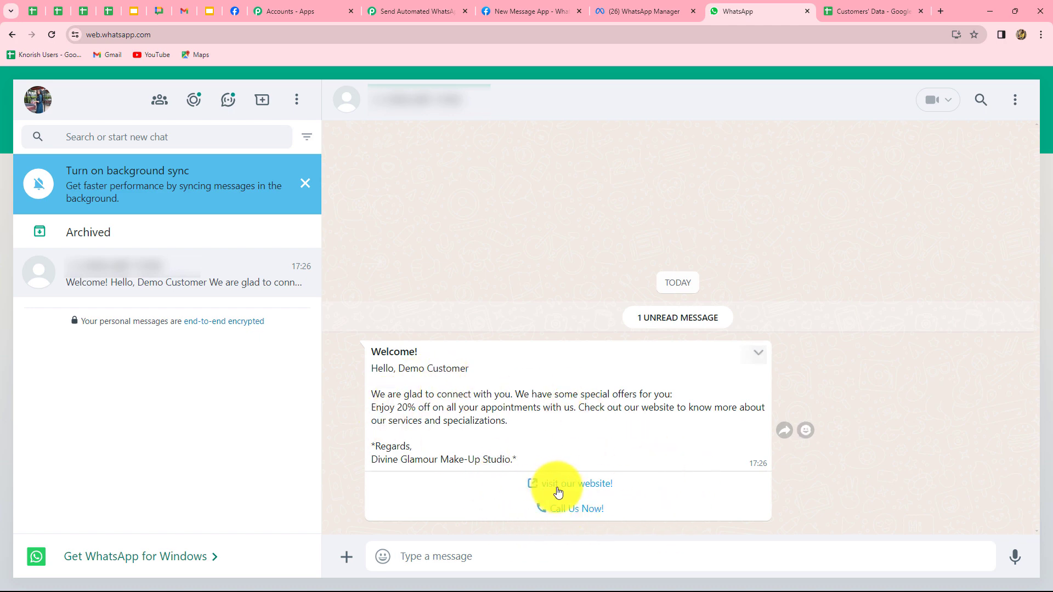
Try the 'visit our website!' link on Demo Customer's Welcome message, then return to the Customers' Data sheet
click(586, 483)
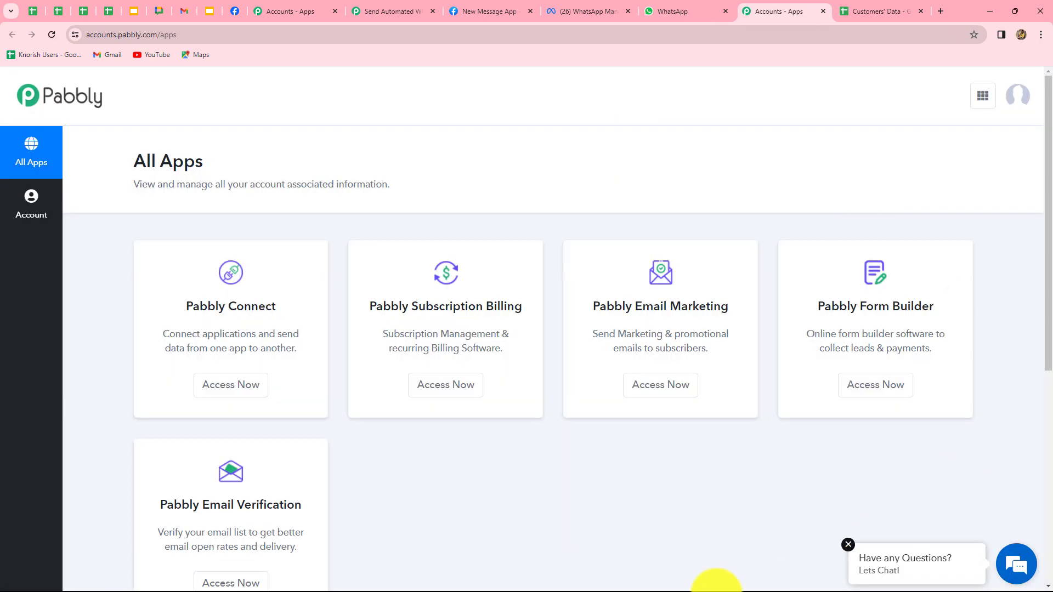
click(823, 11)
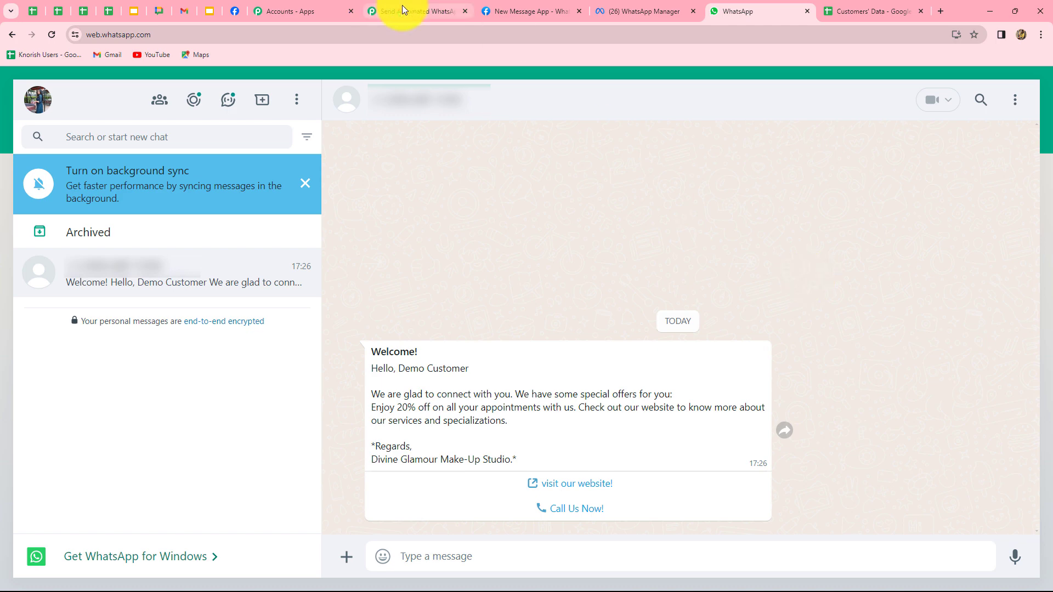
click(828, 15)
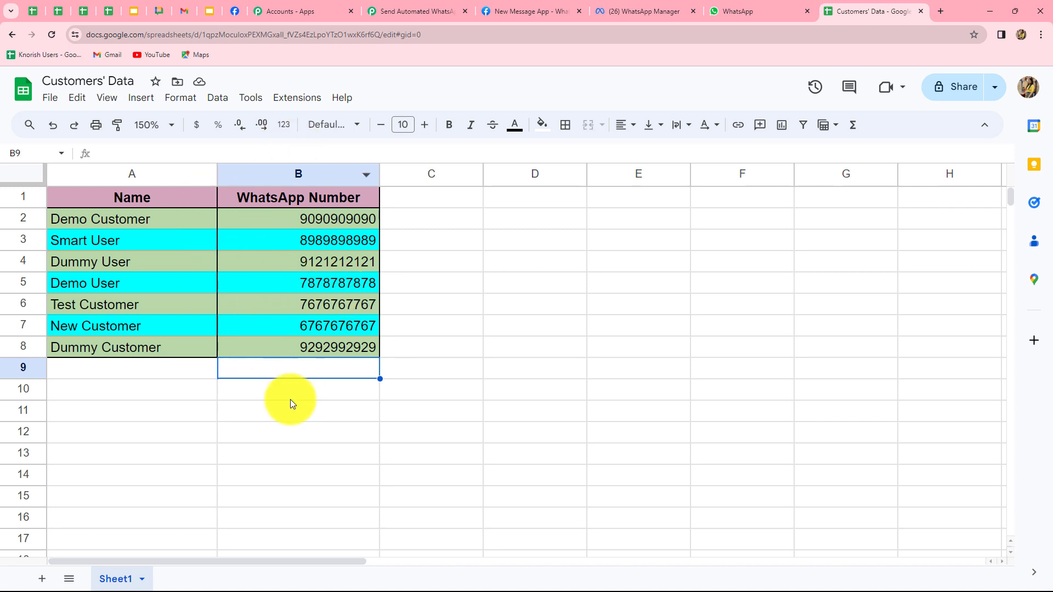
Send all Customers' Data rows via Pabbly Connect Webhooks > Send All Data, then go back to the workflow
click(292, 100)
mouse_move(320, 233)
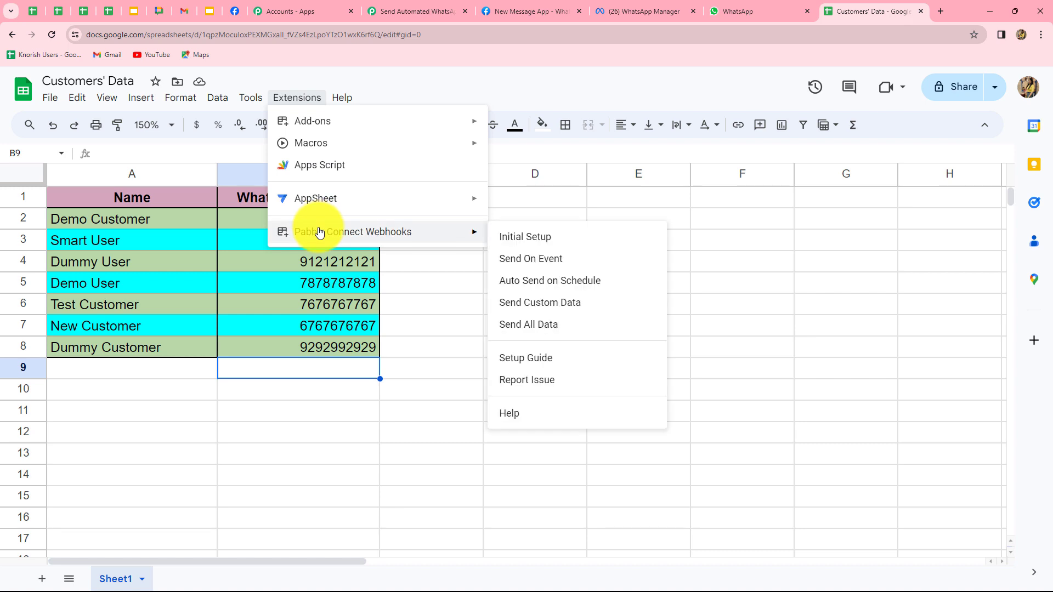
click(539, 331)
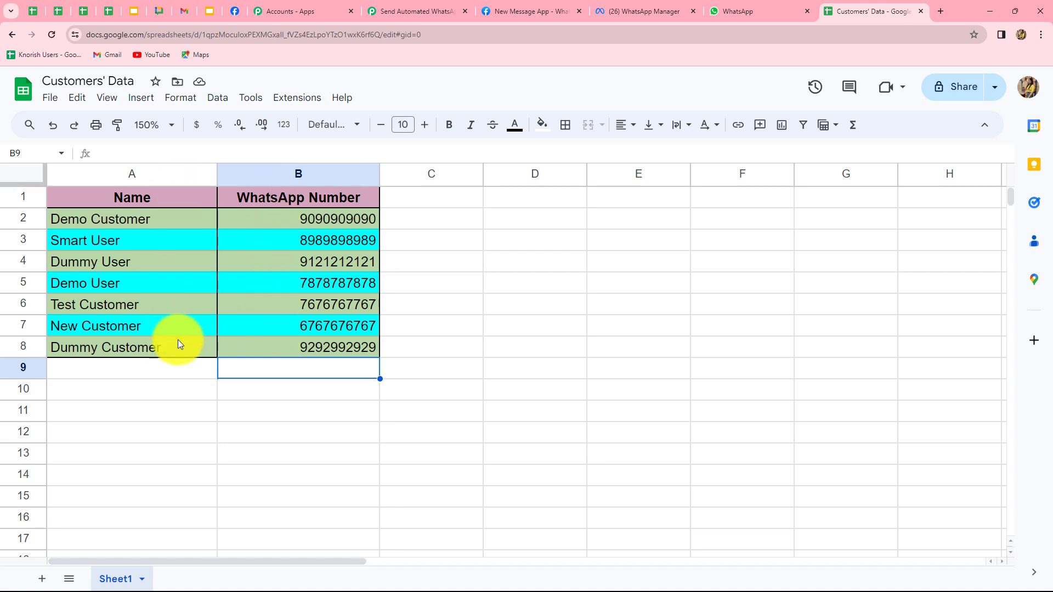
click(403, 13)
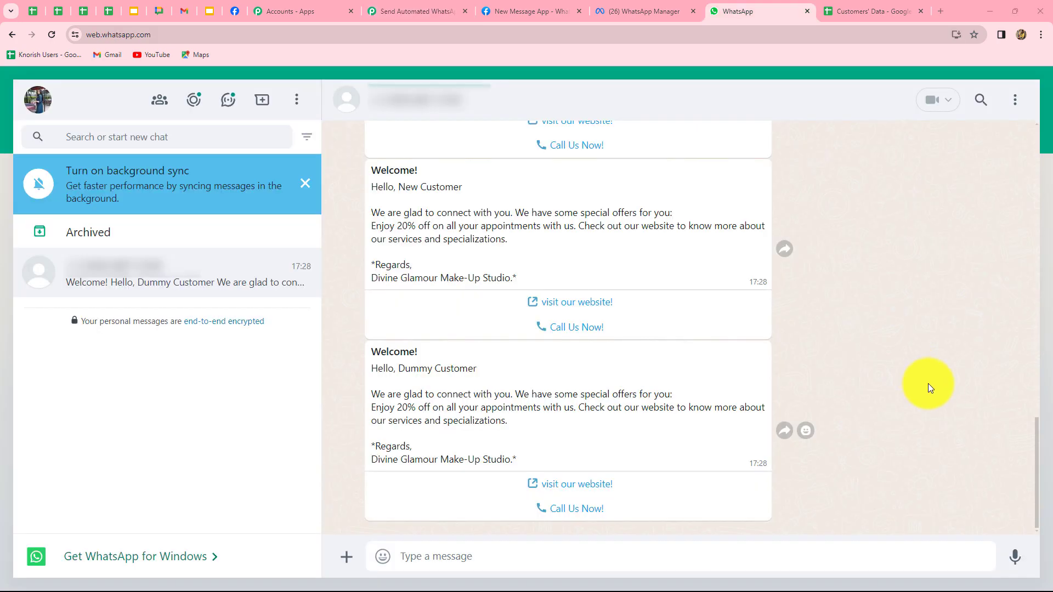
Scroll through the WhatsApp chat to verify each customer's Welcome message with buttons arrived
scroll(941, 393, up, 5)
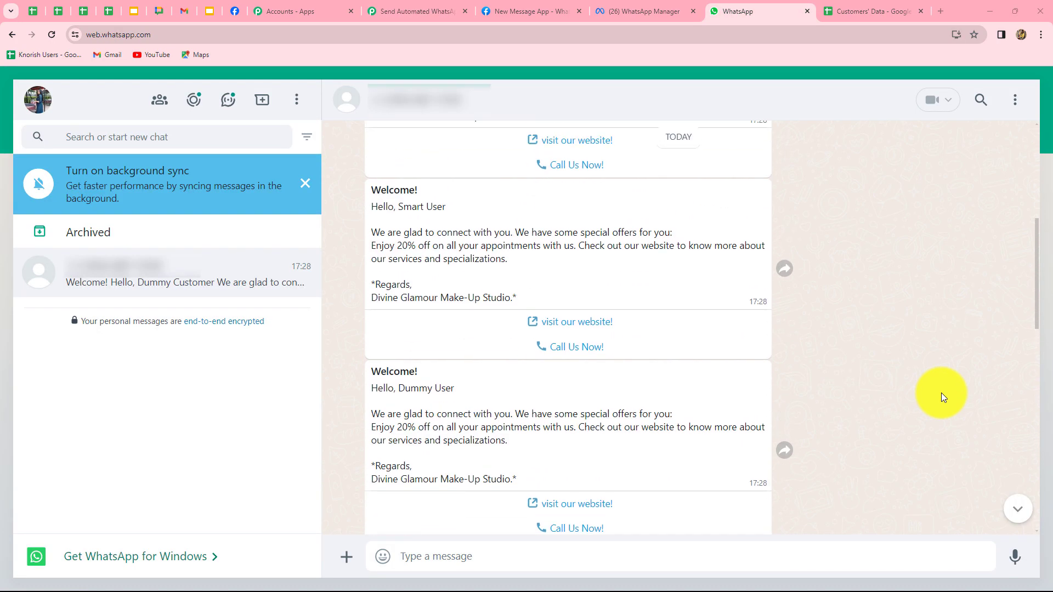
scroll(941, 393, up, 4)
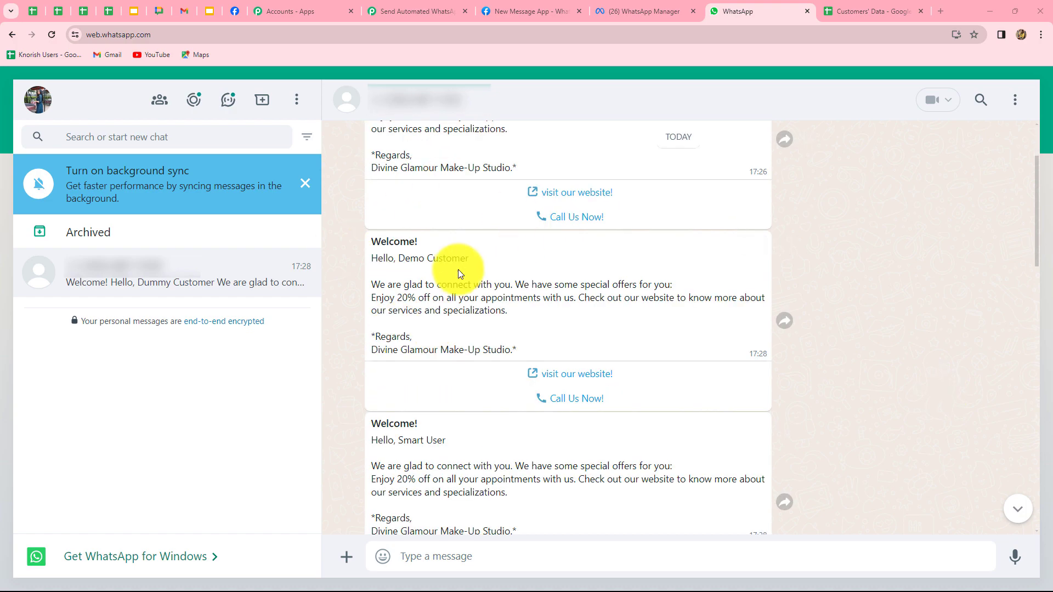
scroll(439, 263, down, 5)
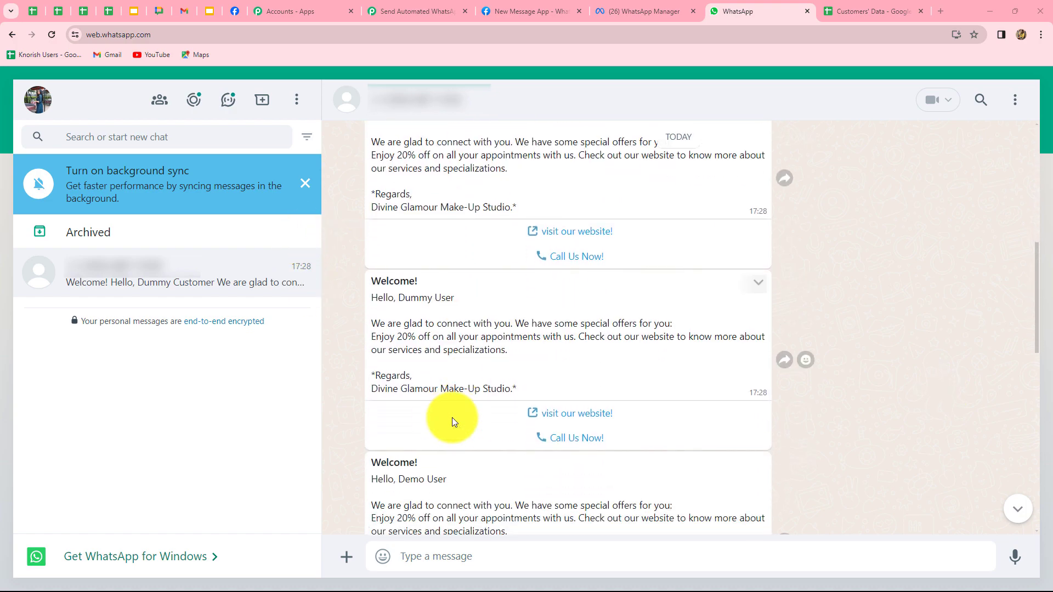
scroll(451, 417, down, 7)
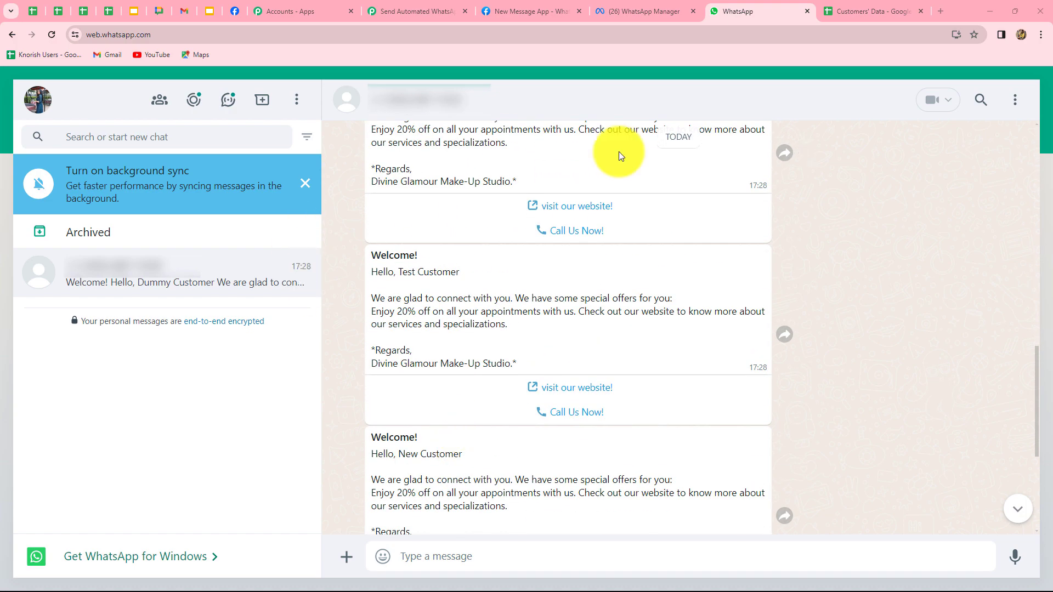
scroll(932, 371, down, 5)
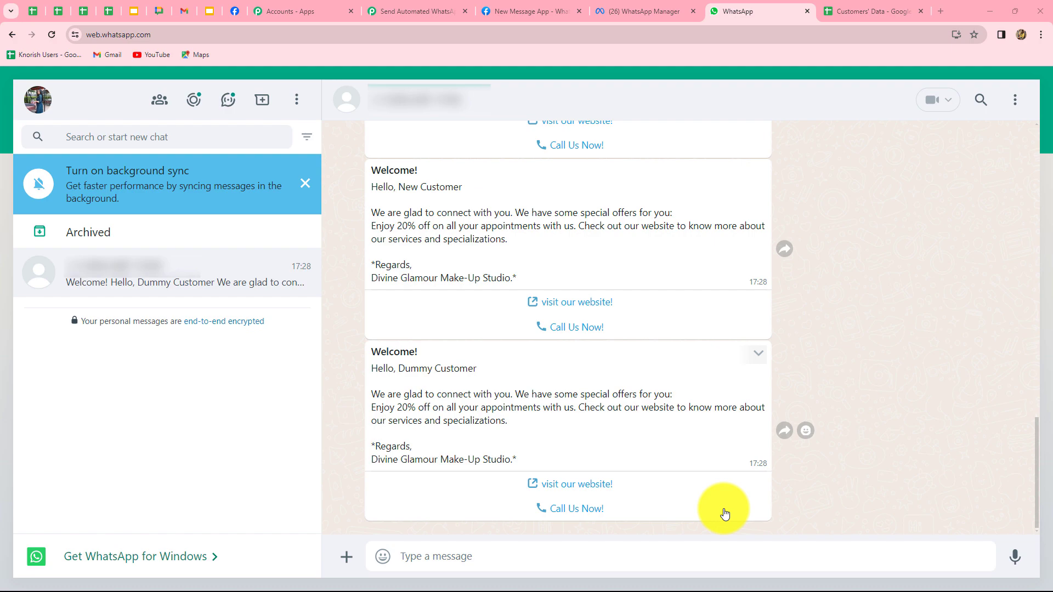
Back in the Pabbly workflow, collapse the WhatsApp Cloud API action step
click(421, 20)
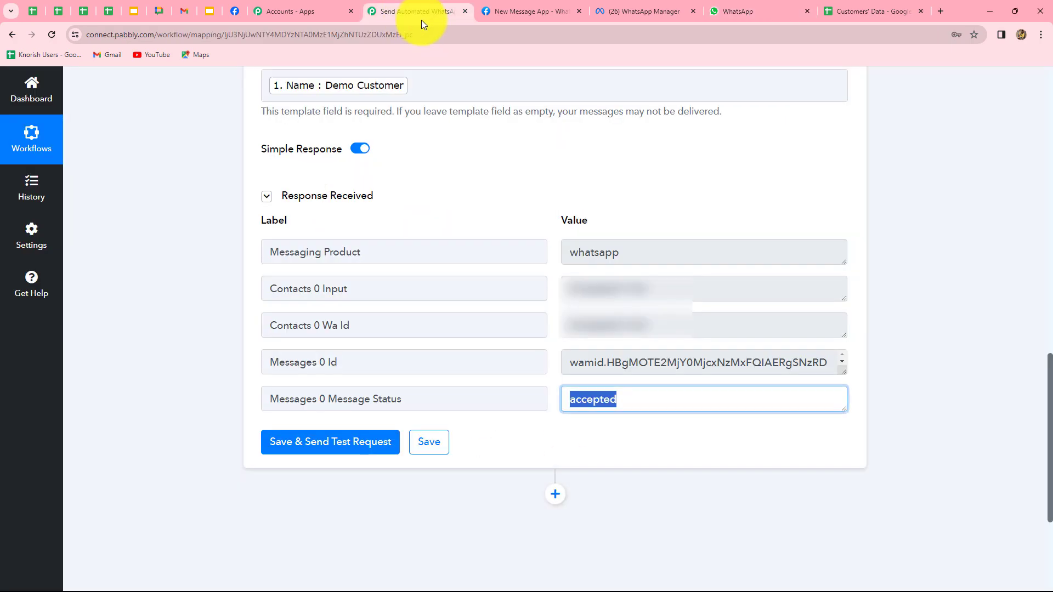
scroll(926, 305, up, 20)
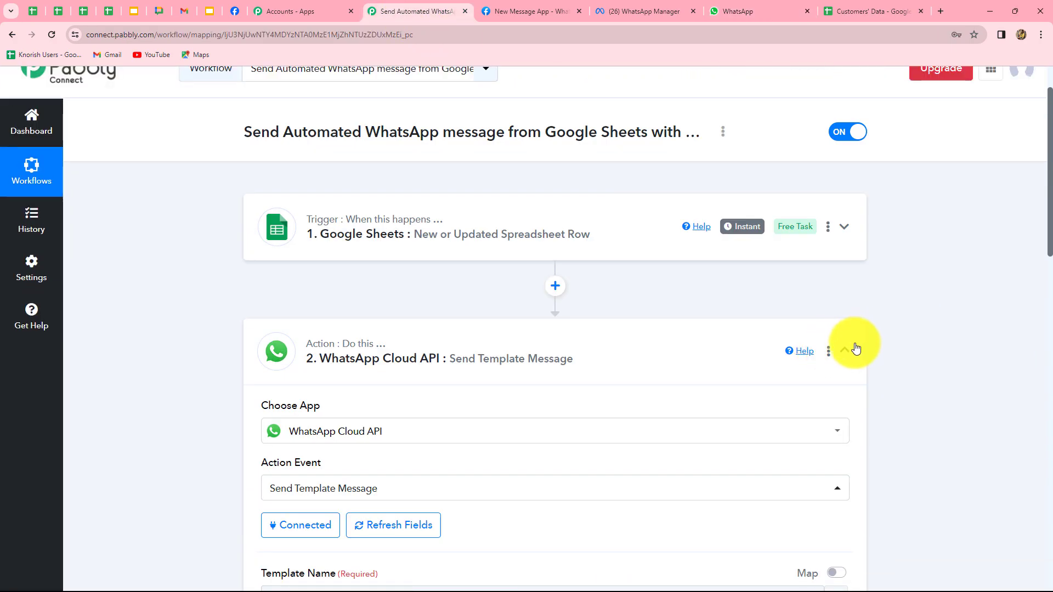
click(856, 349)
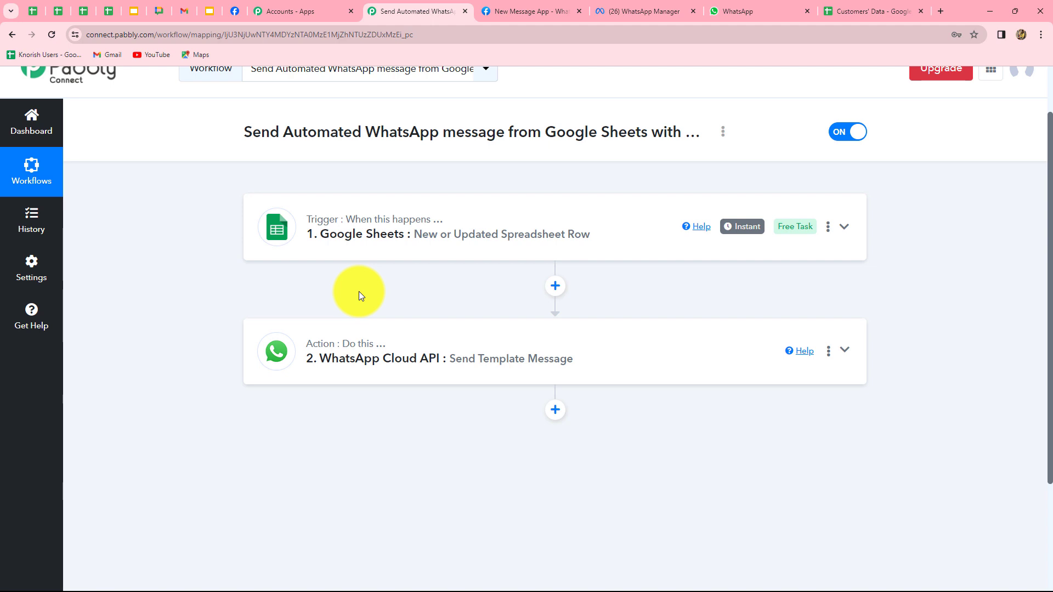